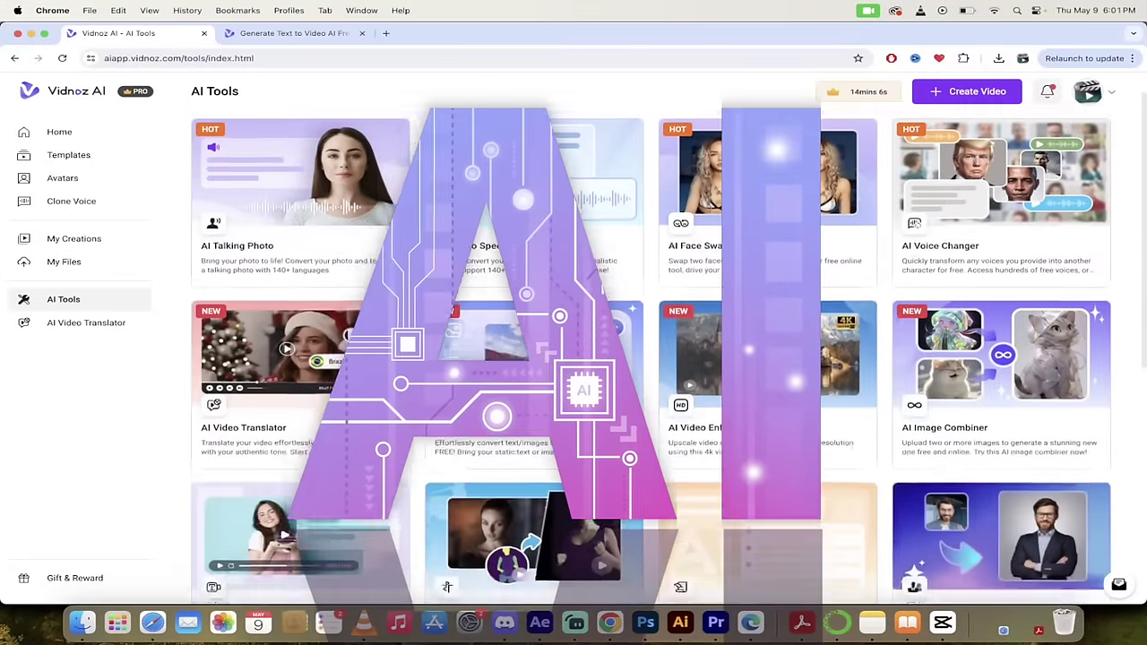
- Scroll the AI Tools page, then go to the Vidnoz homepage at vidnoz.com
scroll(415, 310, down, 3)
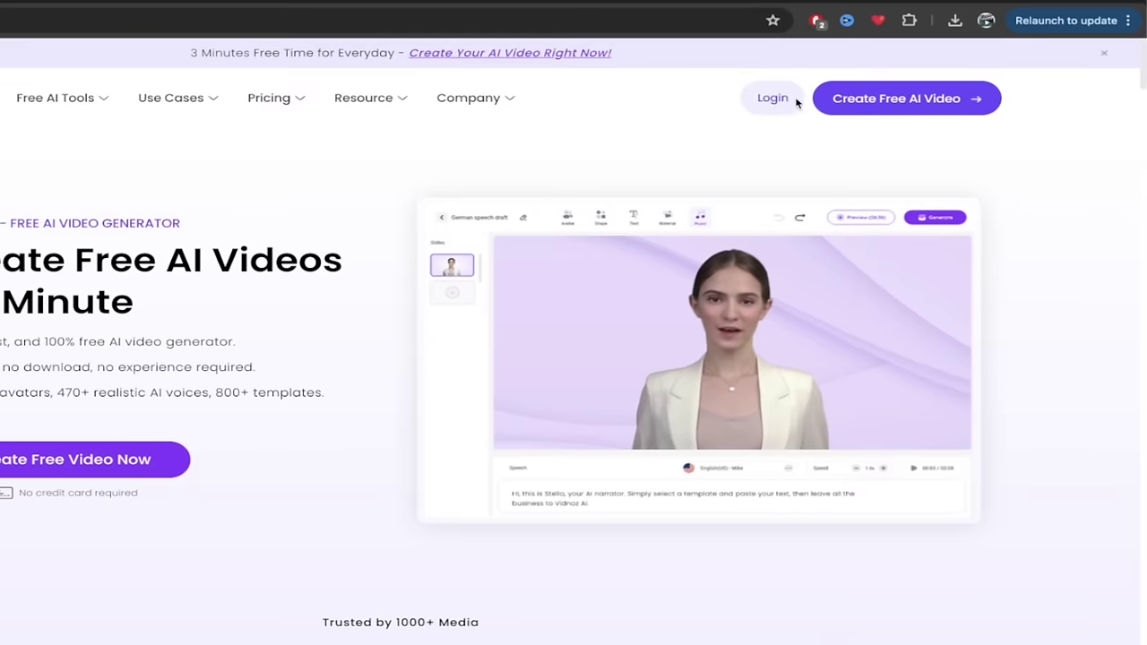
- Sign in to Vidnoz from the Login options using a Google account
click(918, 106)
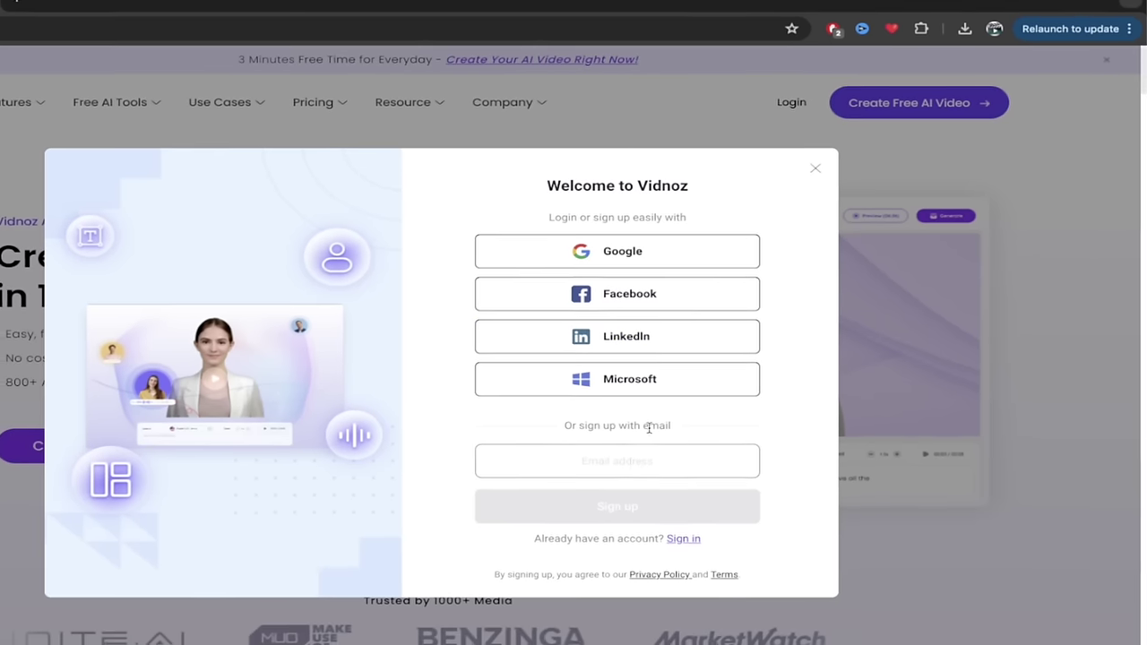
click(835, 169)
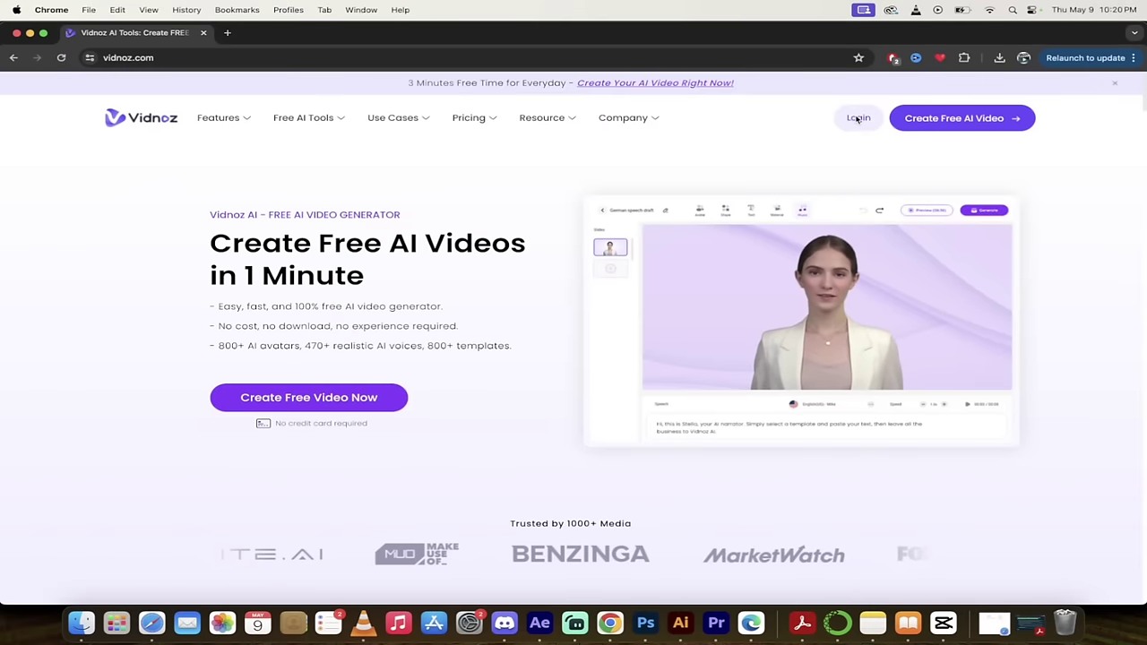
click(813, 107)
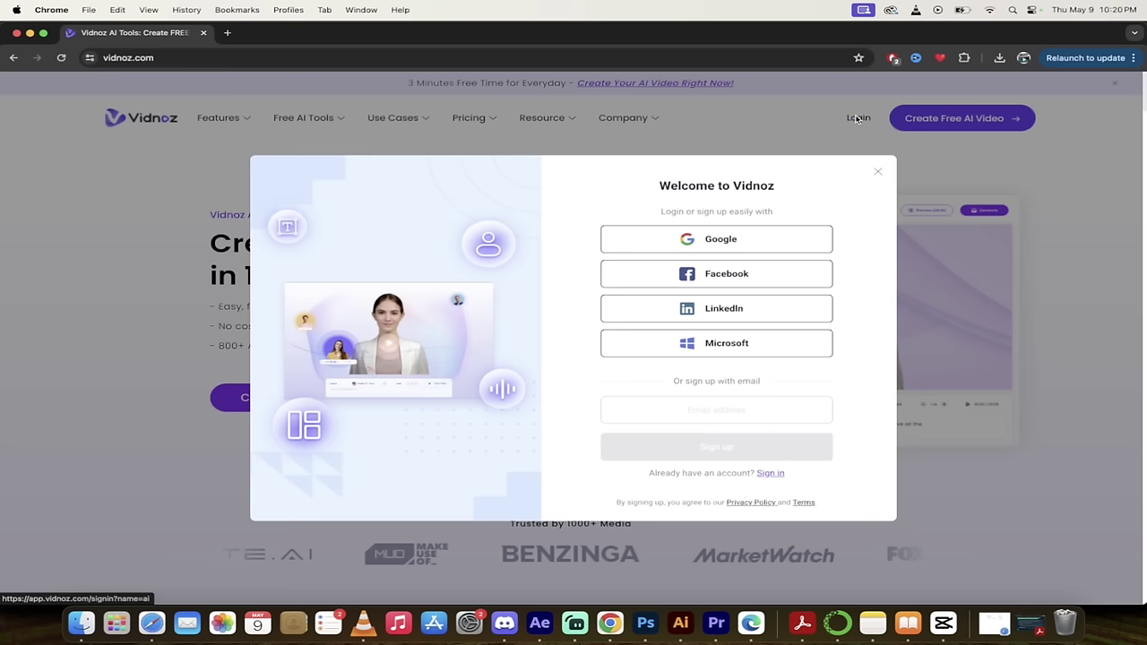
click(742, 249)
click(547, 290)
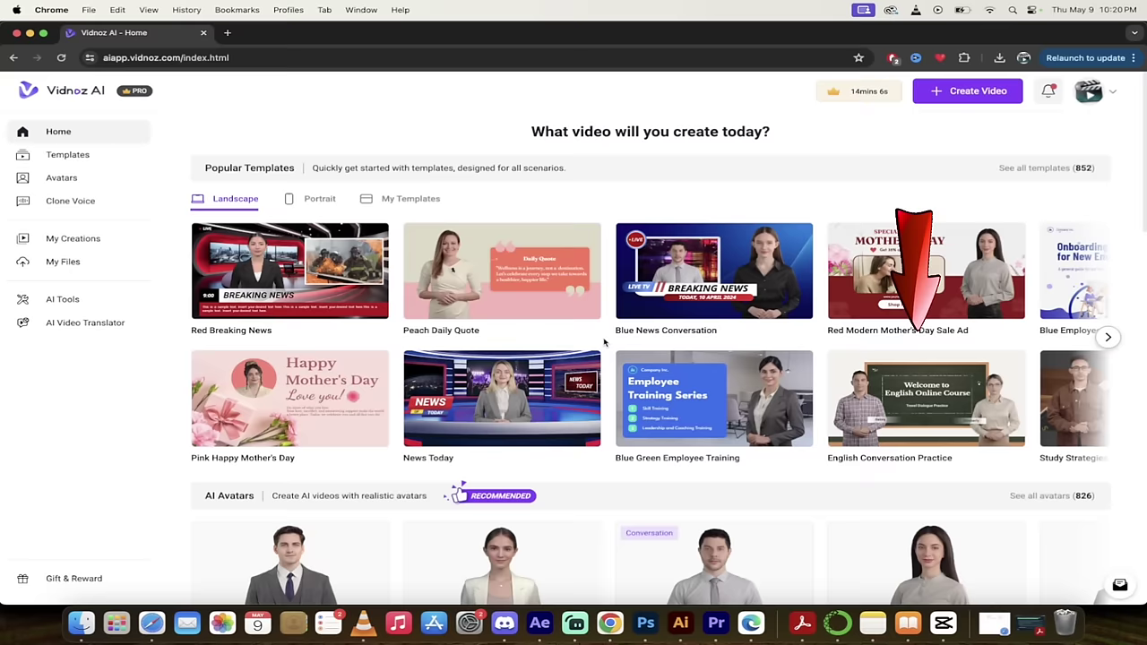
mouse_move(771, 350)
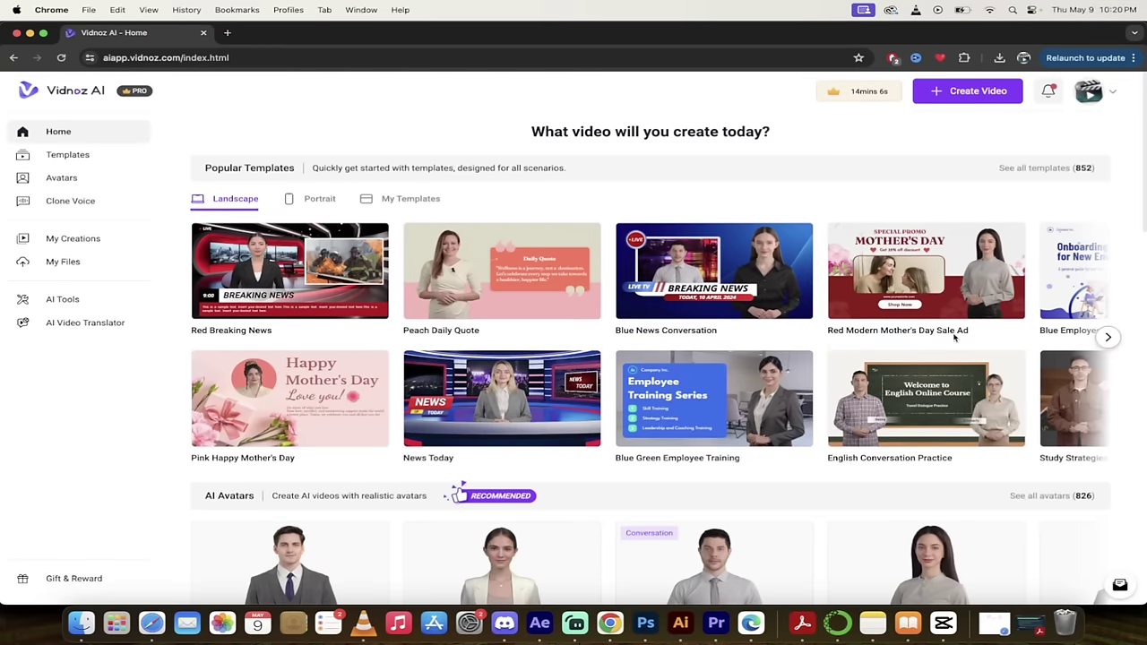
mouse_move(946, 437)
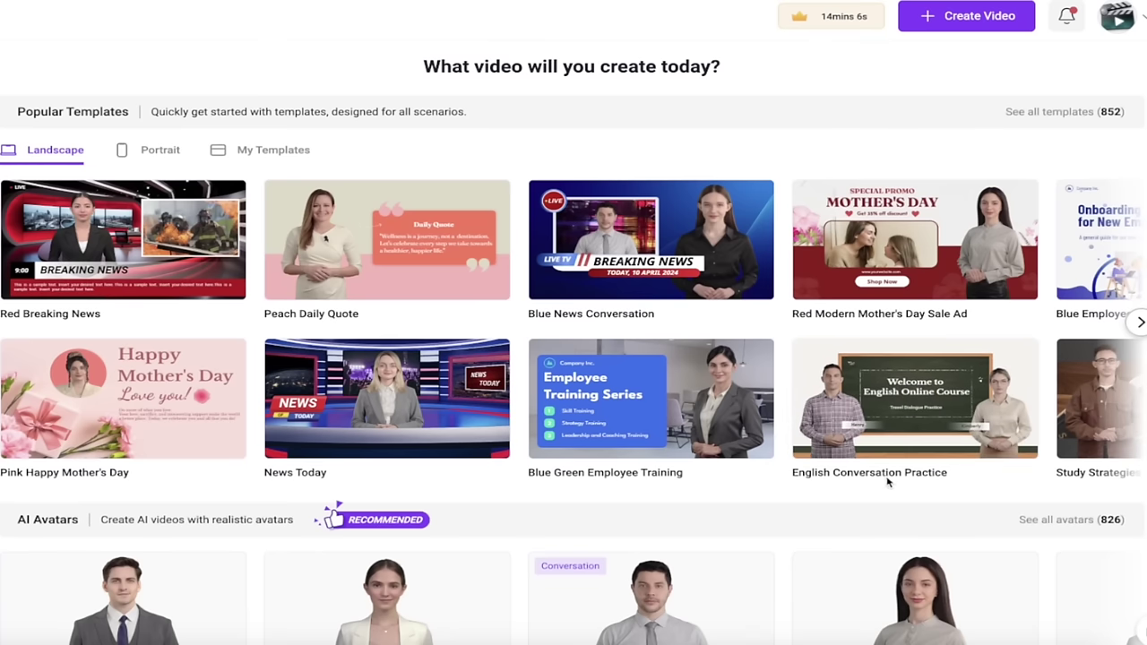
mouse_move(993, 434)
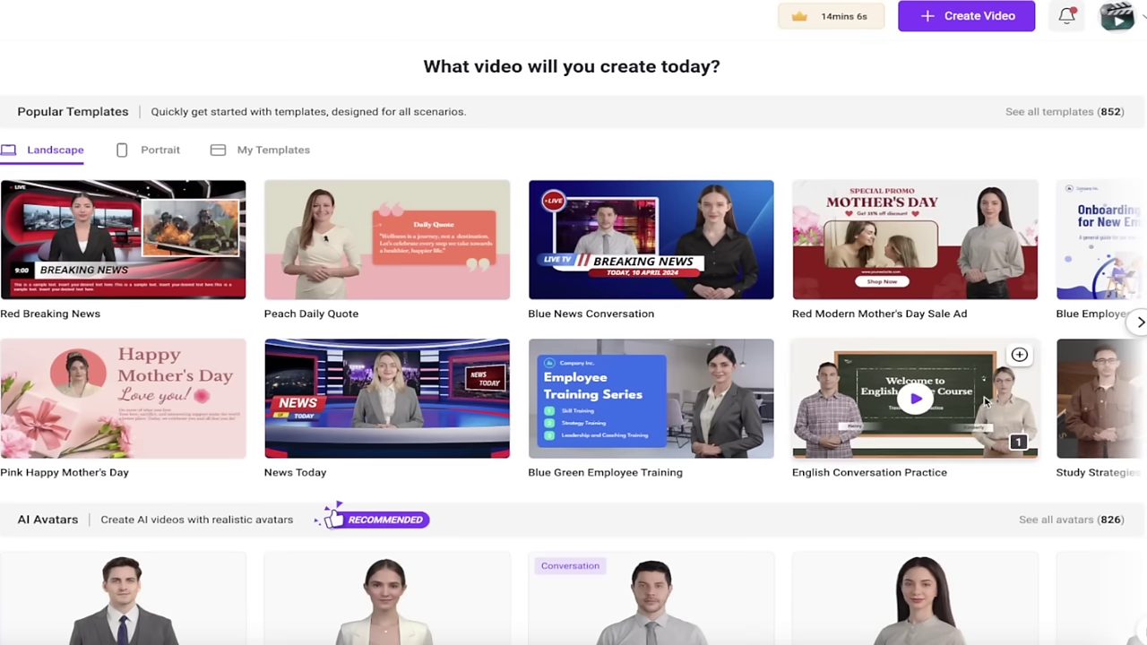
- Preview the English Conversation Practice template and start a new video from it
click(985, 403)
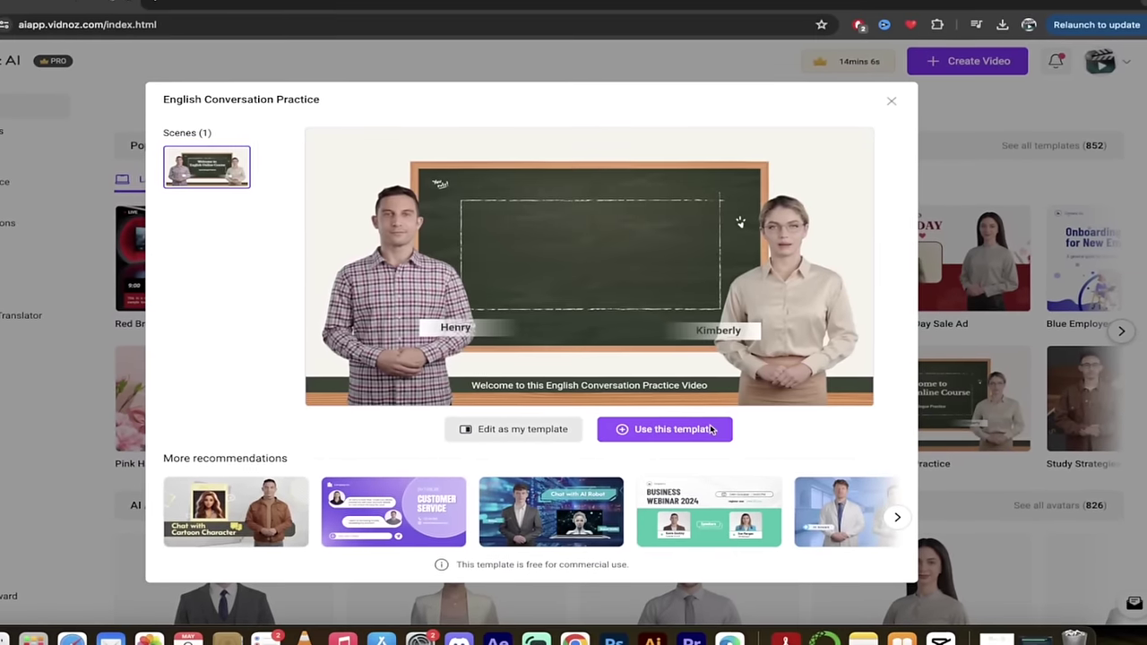
click(714, 381)
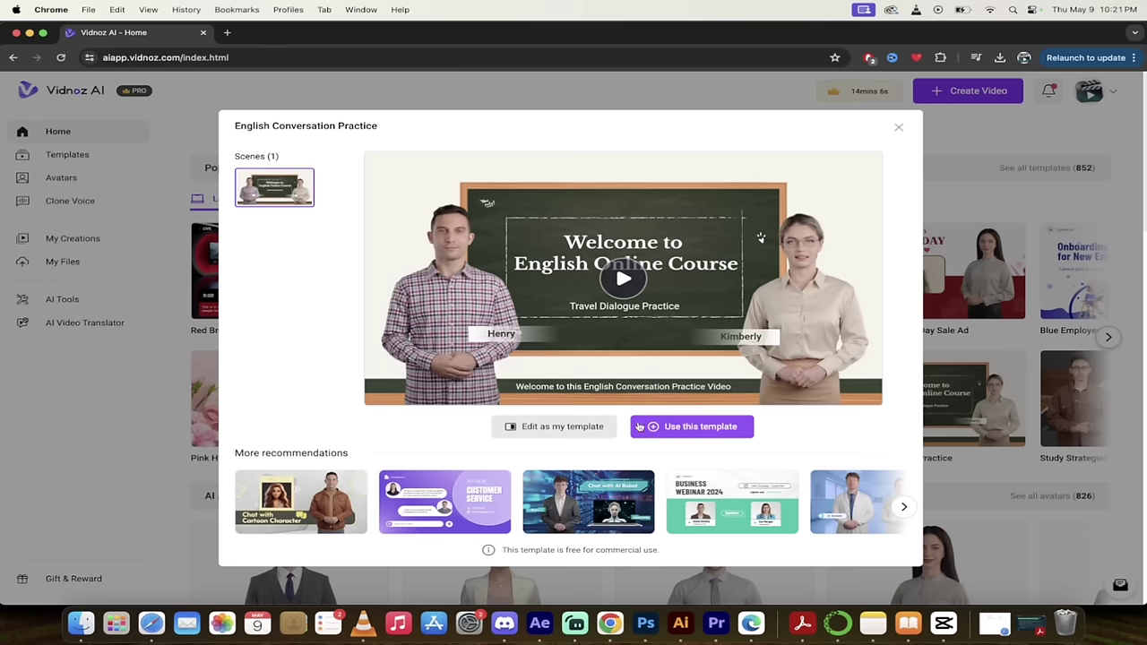
click(680, 429)
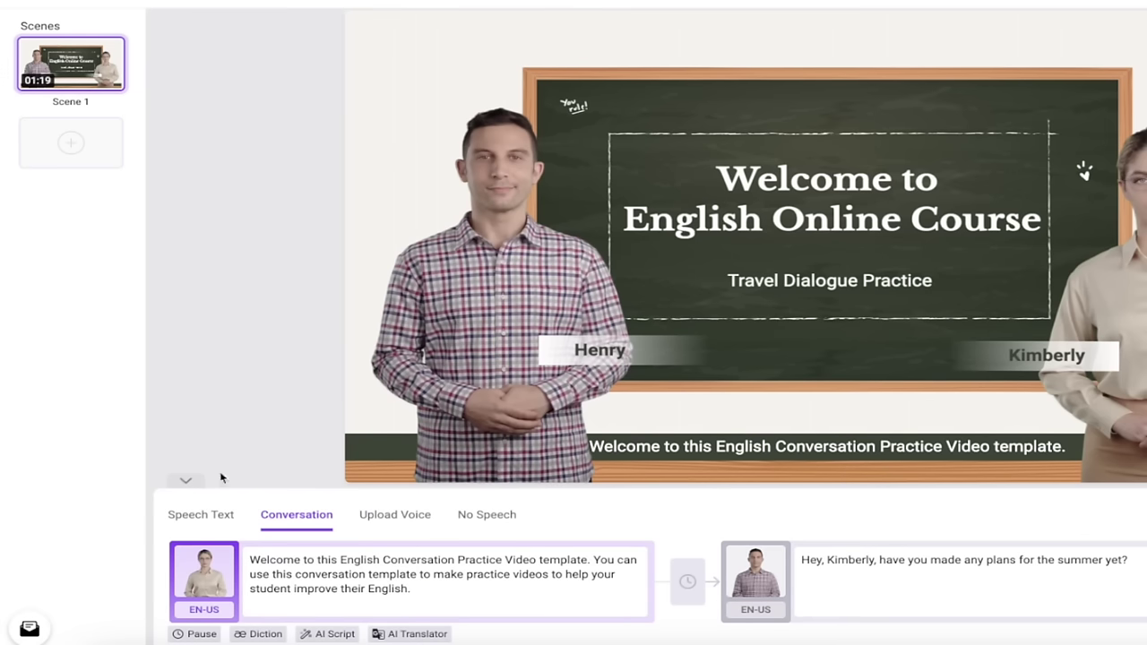
- Replace Kimberly's avatar with Stella - Satin Dress
click(206, 574)
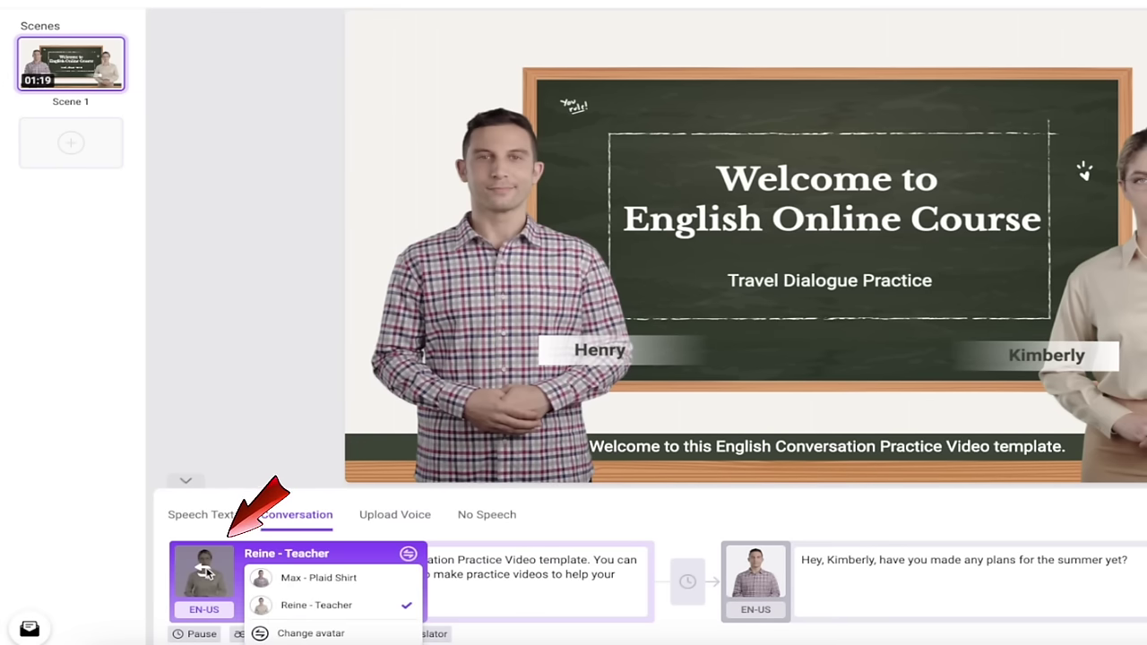
click(291, 632)
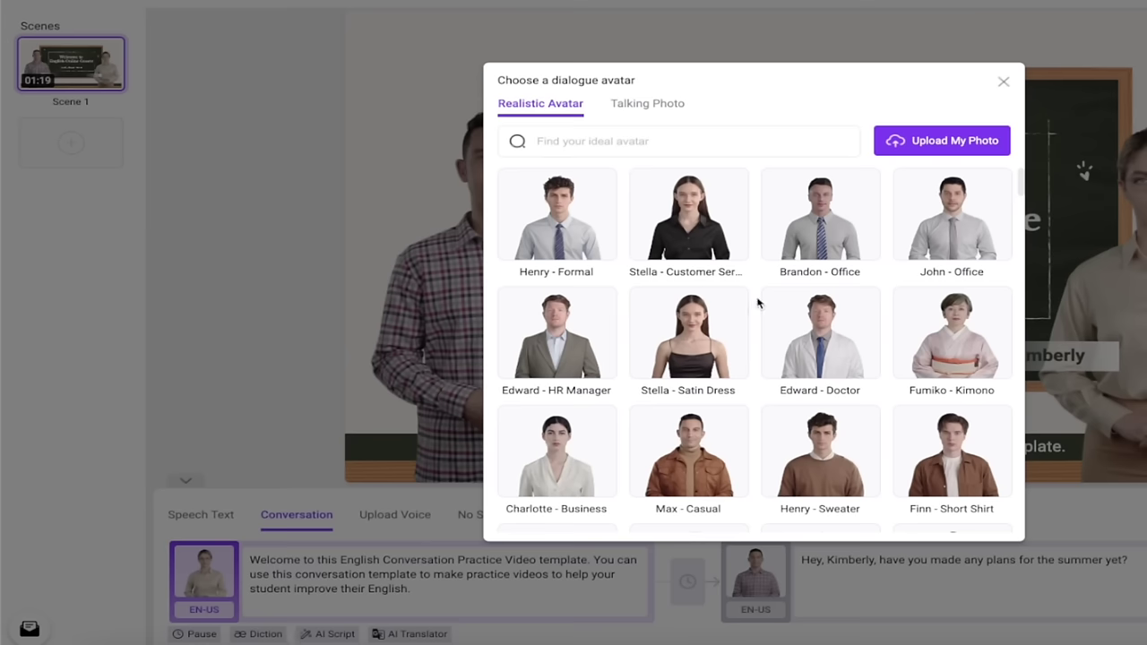
click(685, 331)
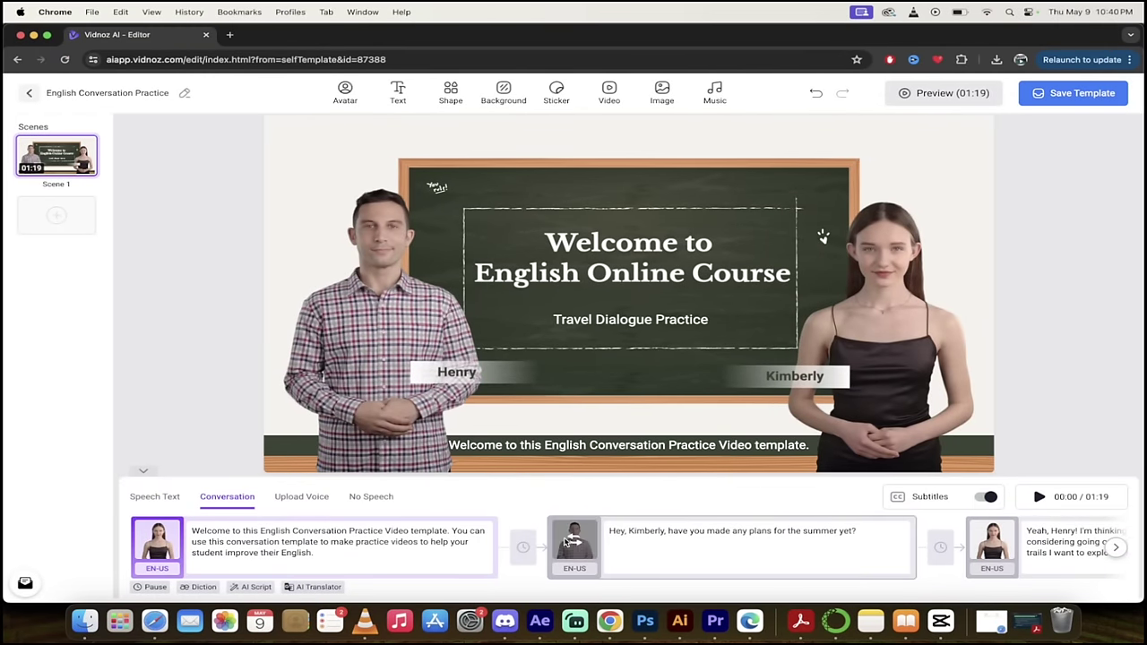
- Replace Henry's avatar with Brandon - Suit
click(577, 544)
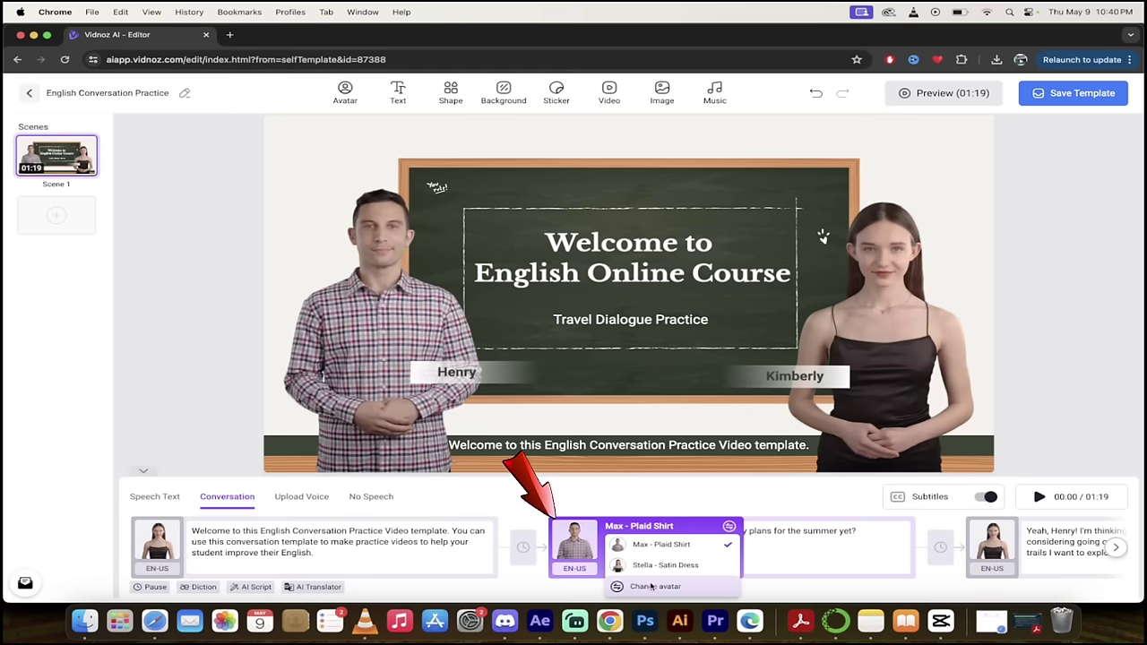
click(651, 584)
scroll(440, 360, down, 3)
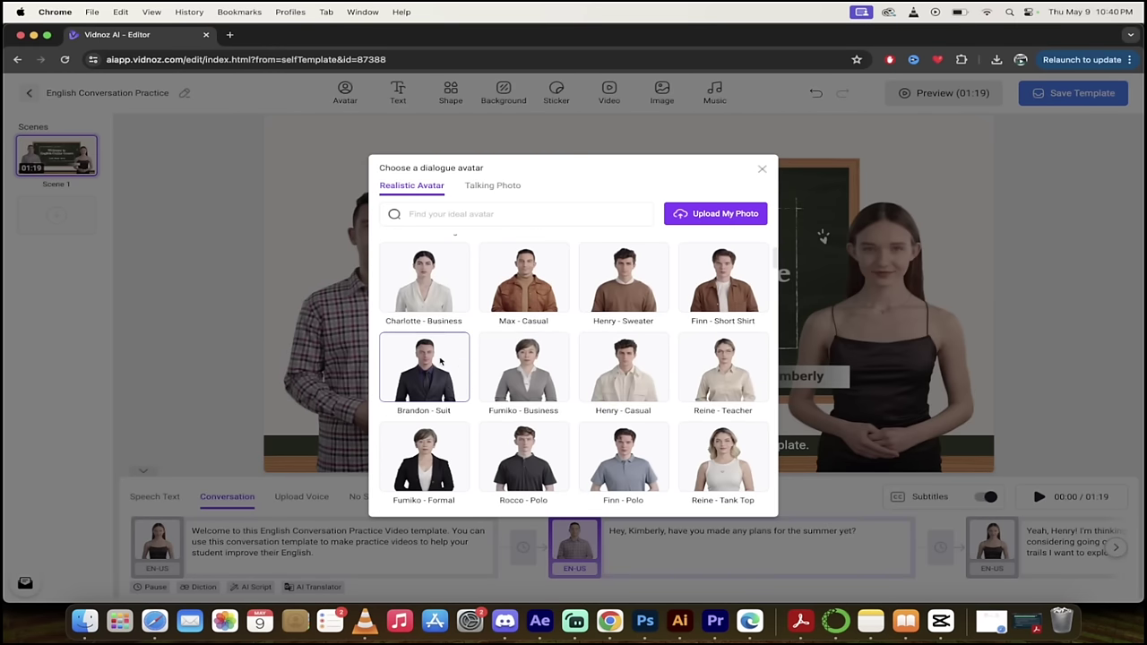
click(431, 368)
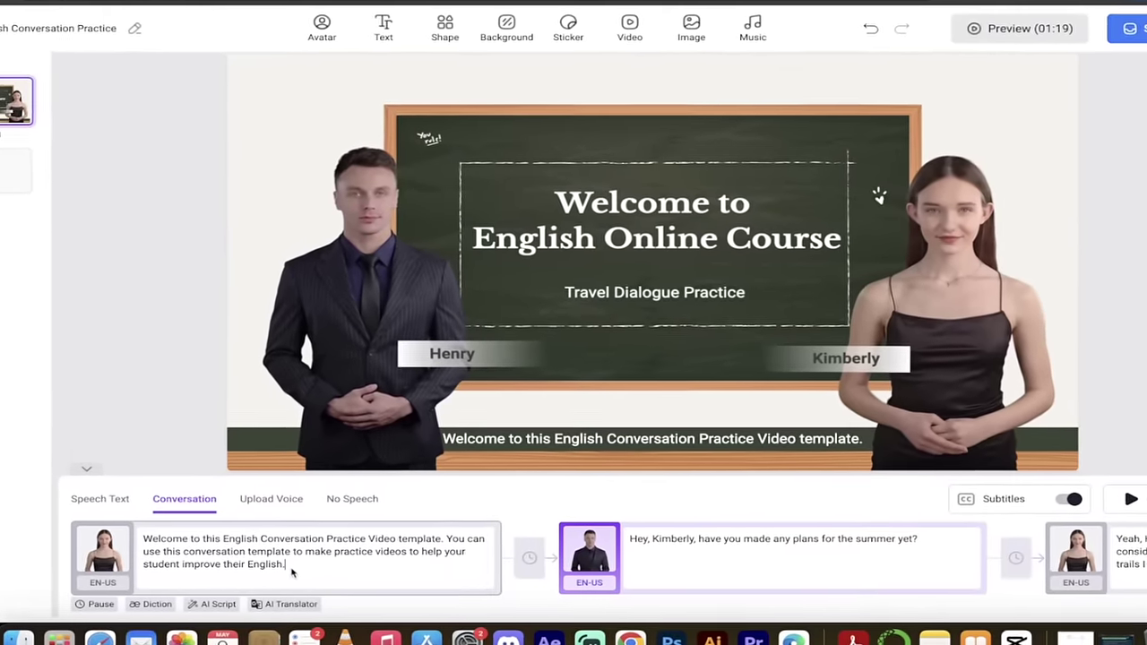
- Replace Kimberly's opening line with 'Why did the chicken cross the road?'
drag(300, 562, 159, 536)
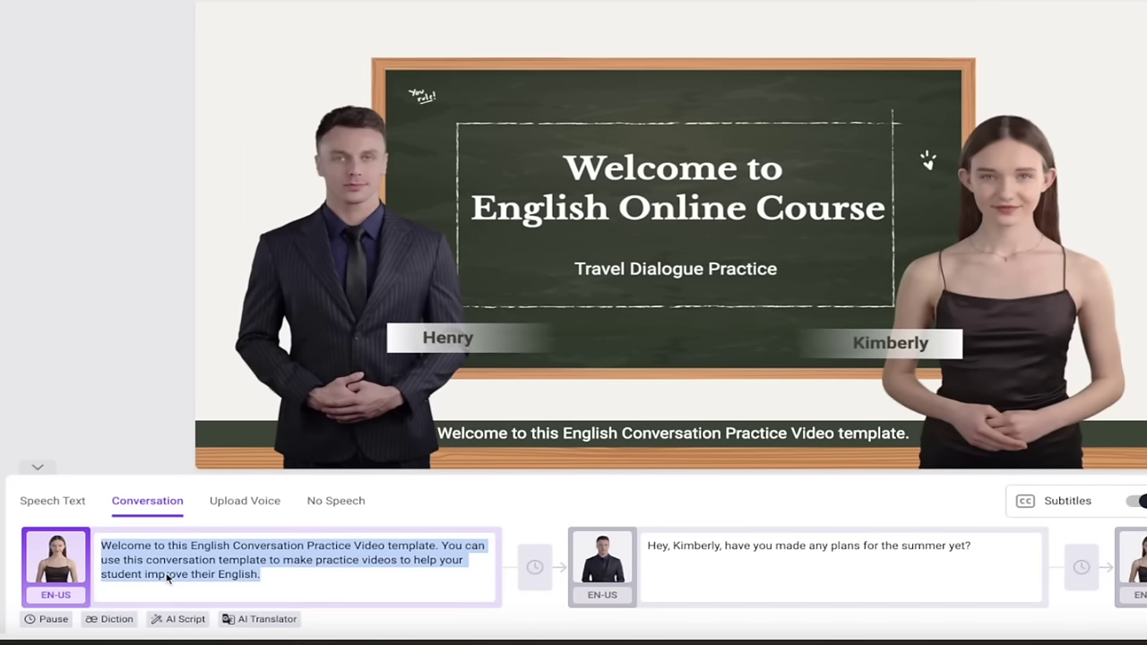
drag(278, 584, 90, 528)
click(283, 562)
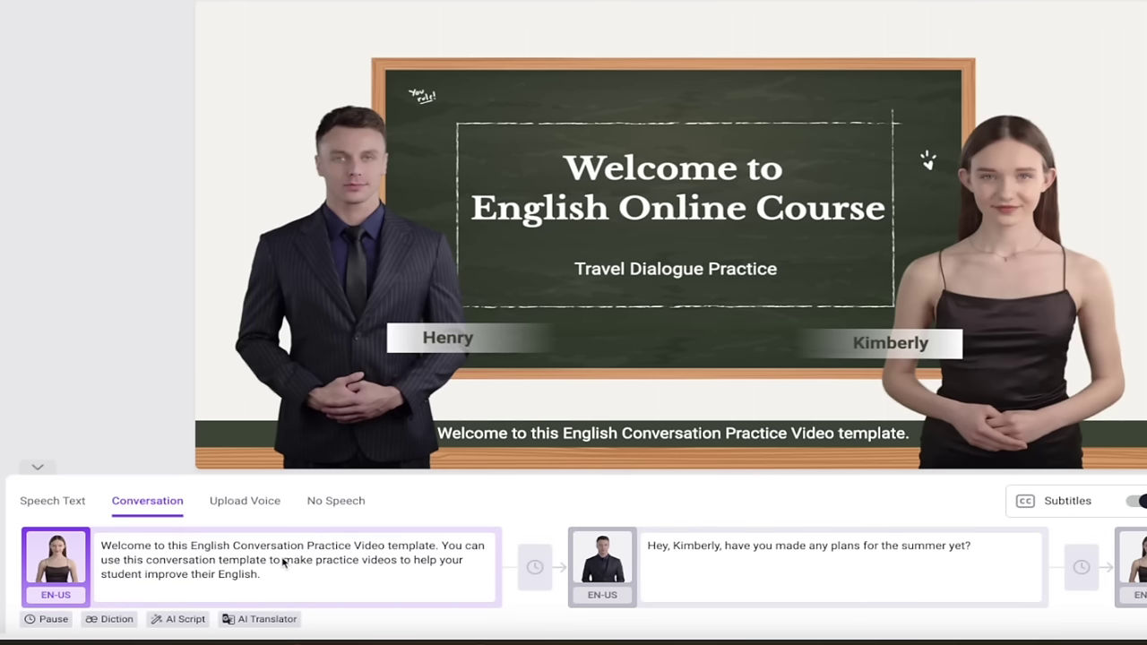
drag(280, 578, 114, 535)
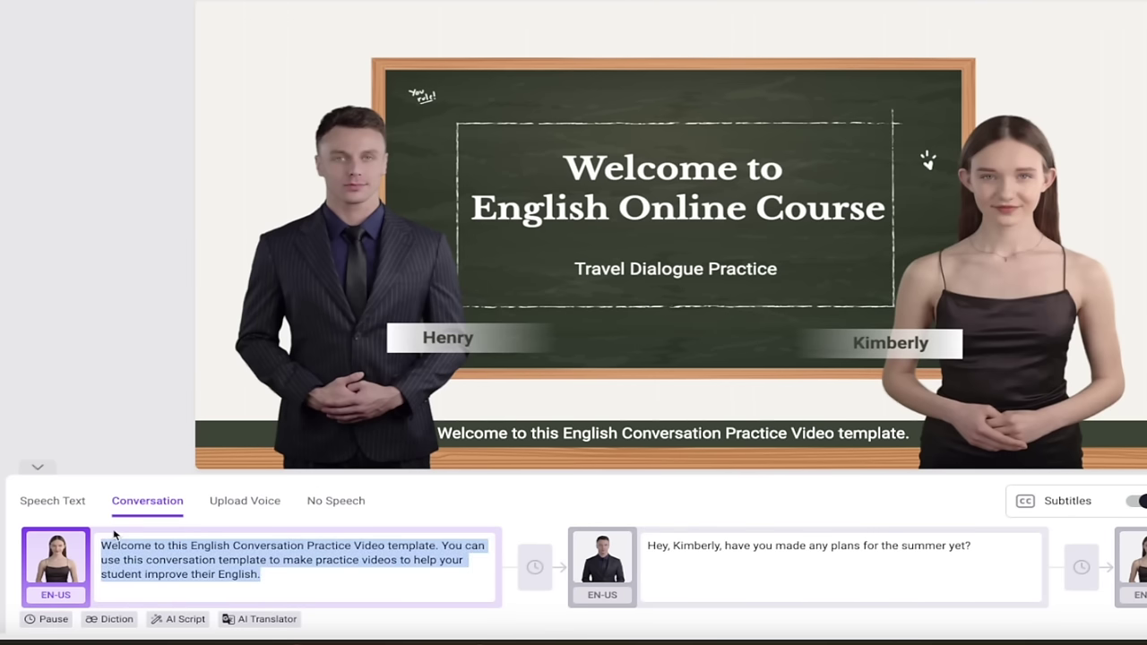
text(Why)
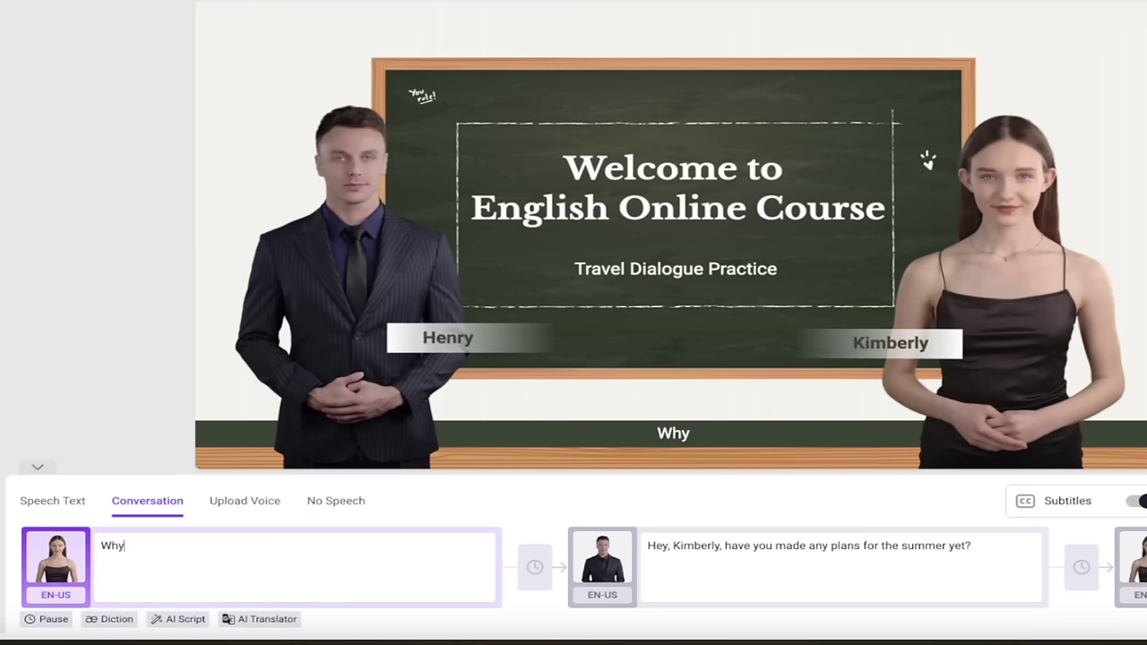
text( did the chicken cross the roa)
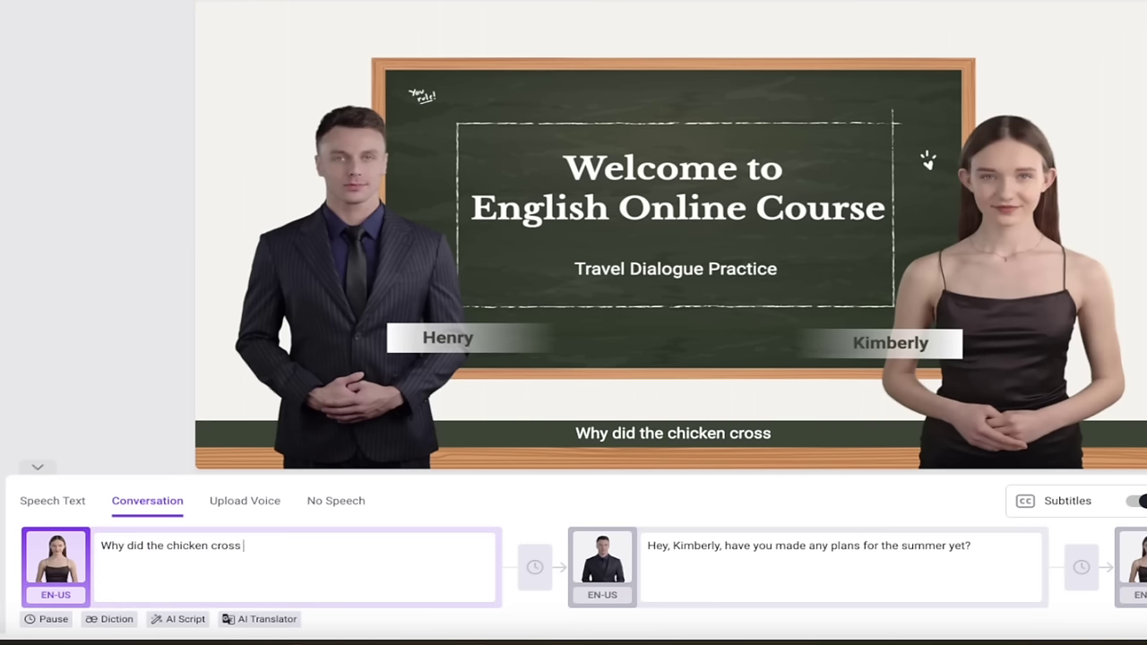
text(d?)
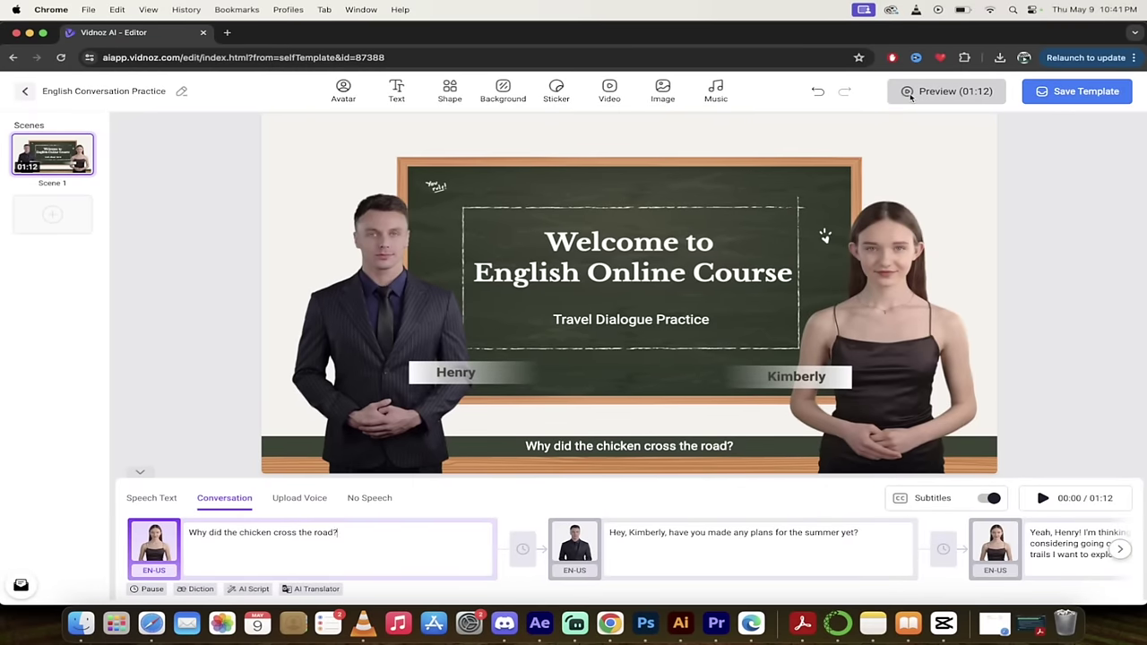
- Preview the edited scene, close the preview, and switch off on-video subtitles
click(911, 97)
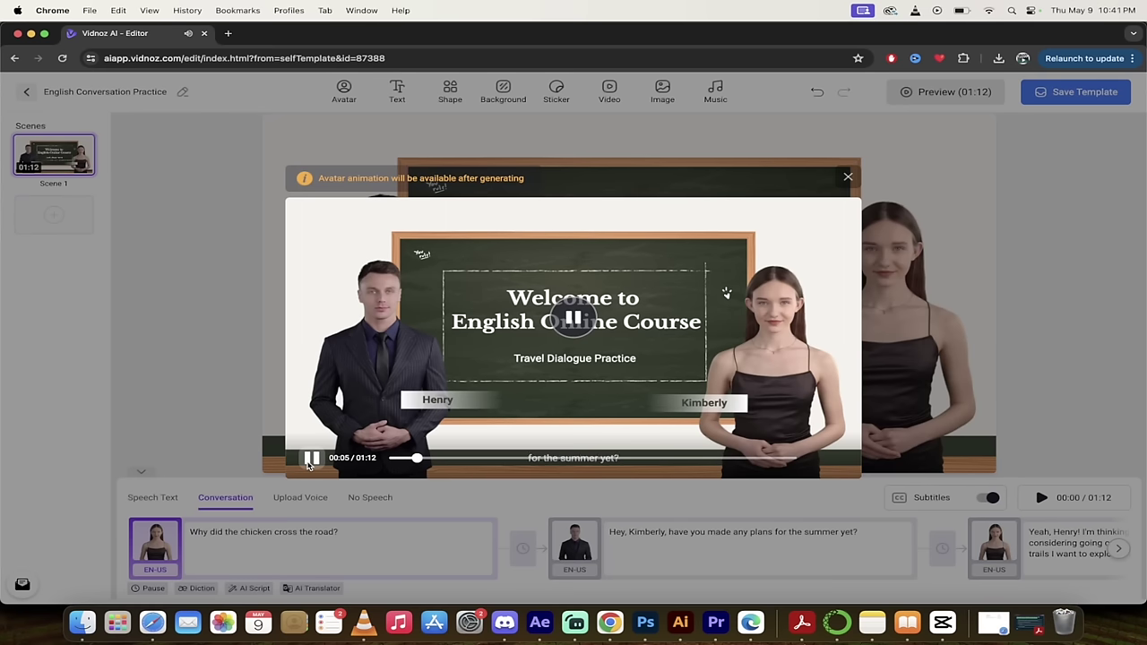
click(311, 459)
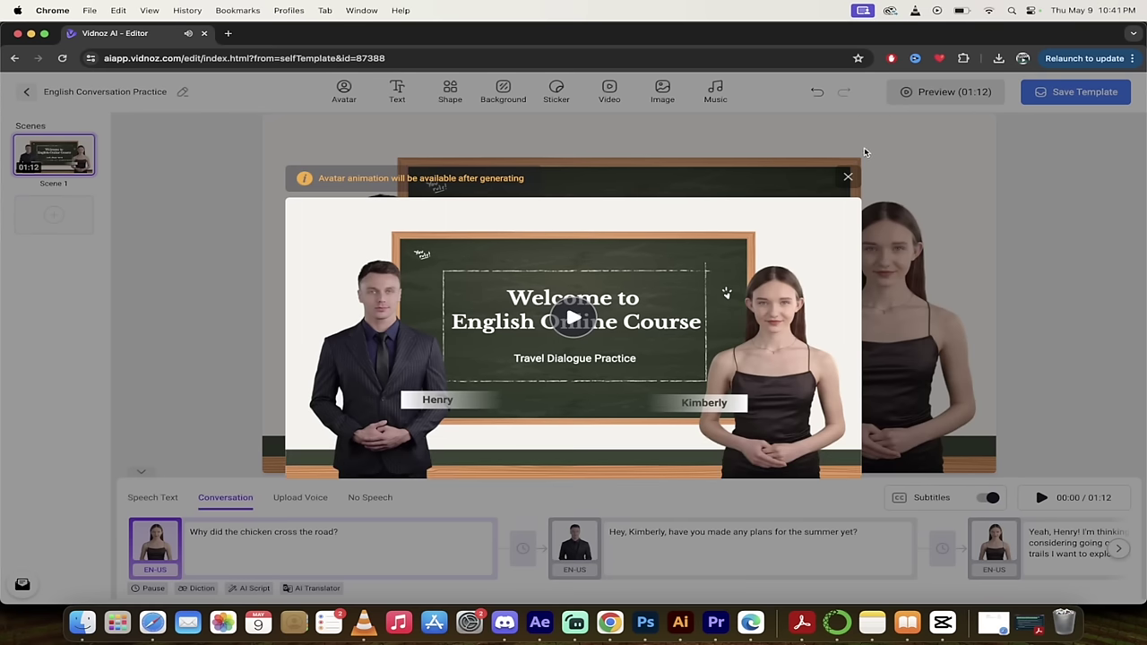
click(848, 176)
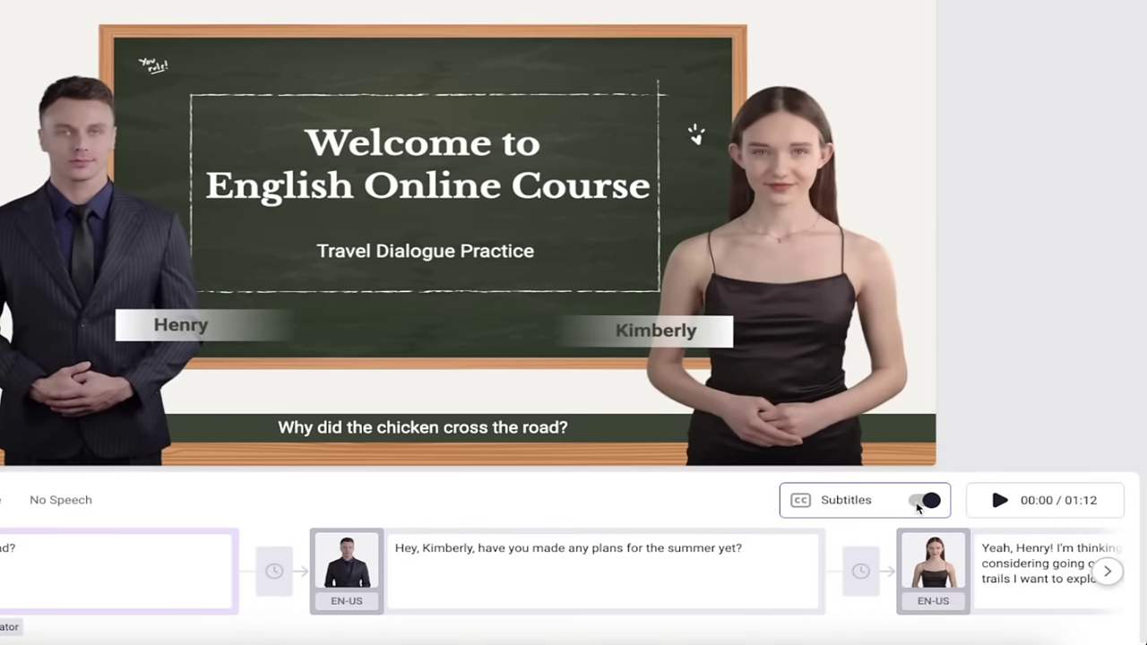
click(920, 504)
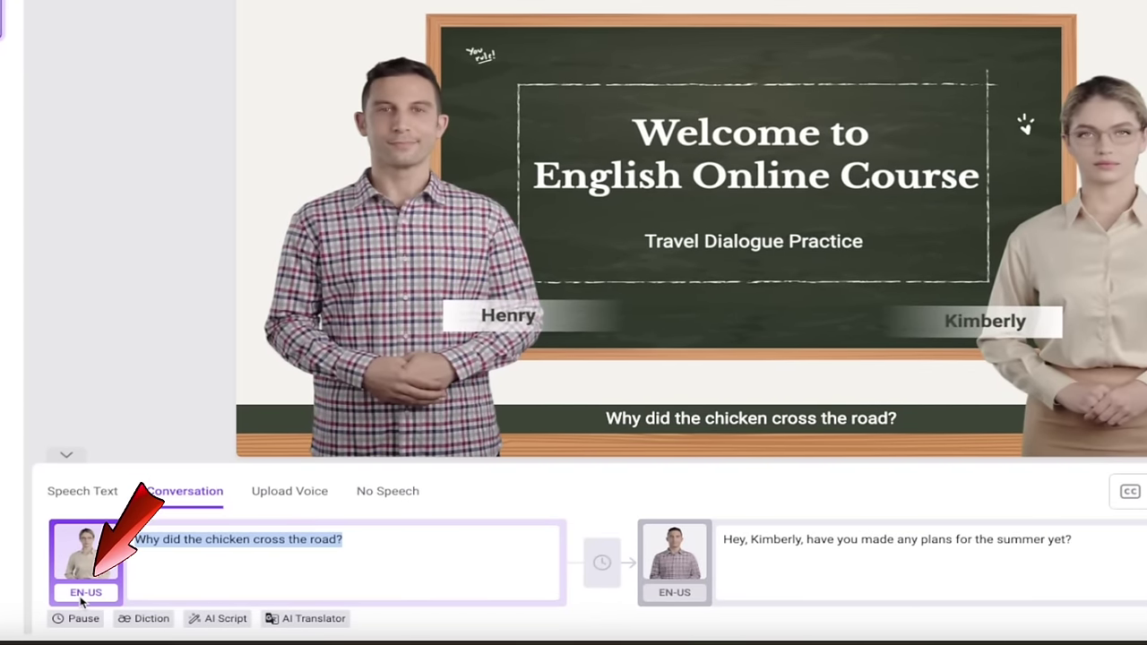
- Change the first line's voice to the female Canadian voice Clara
click(80, 602)
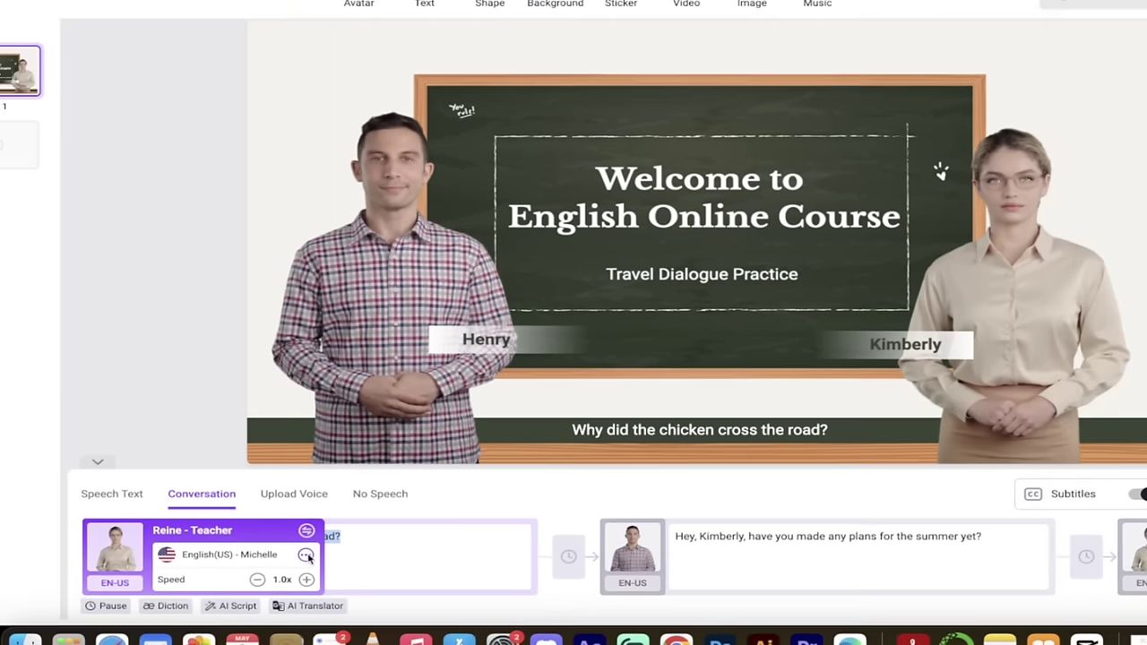
click(303, 560)
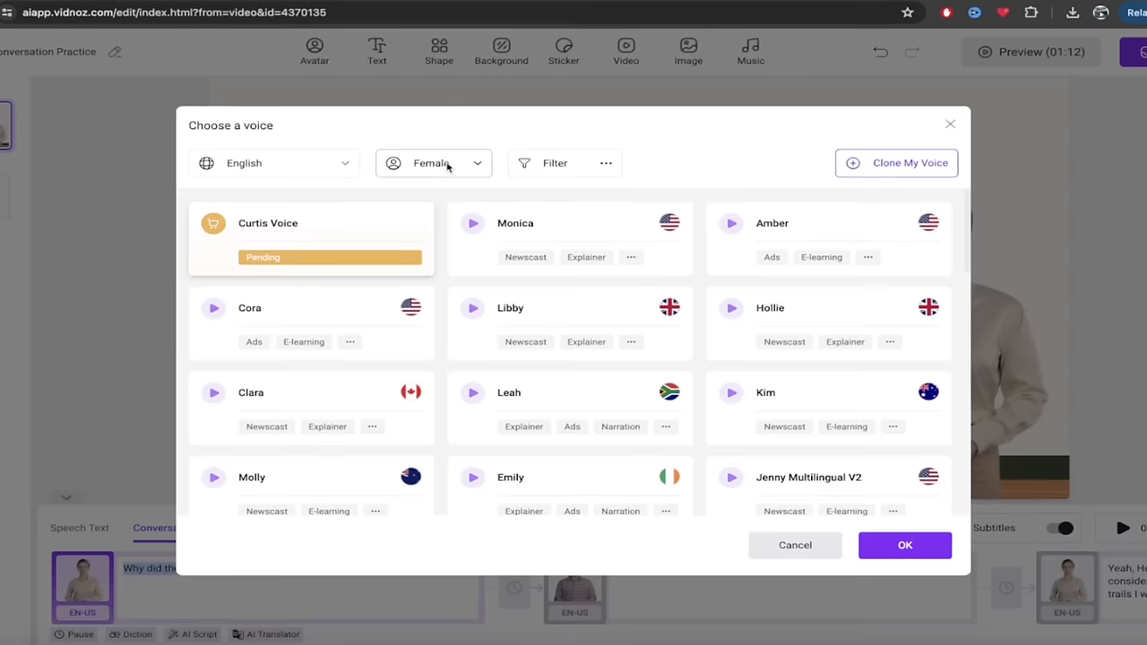
click(448, 166)
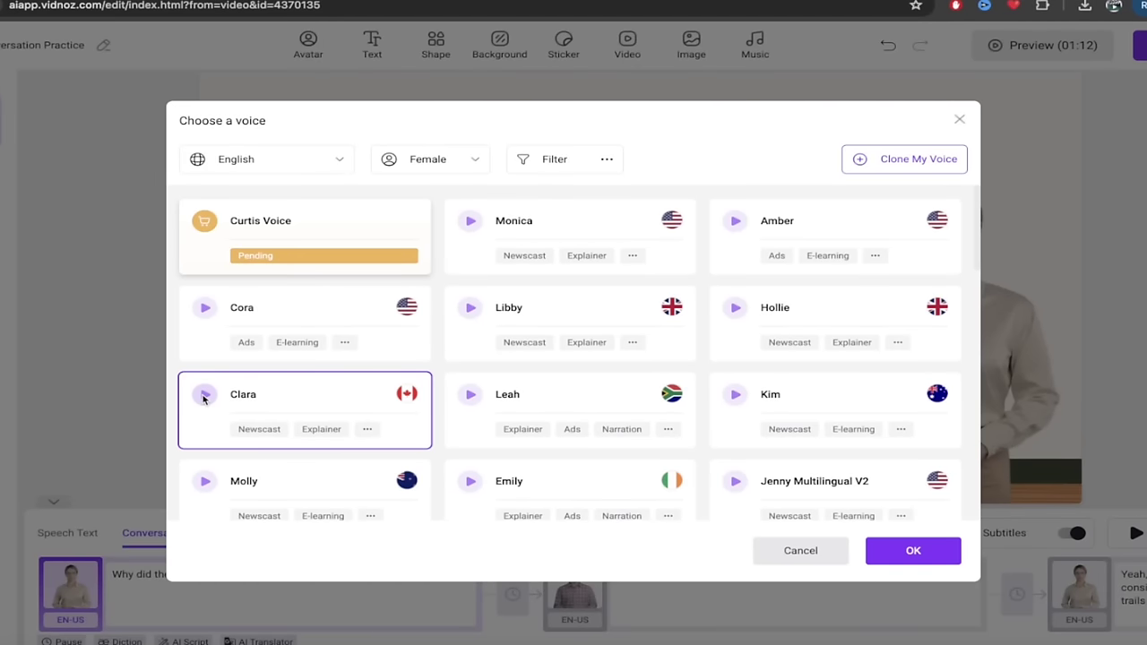
click(204, 396)
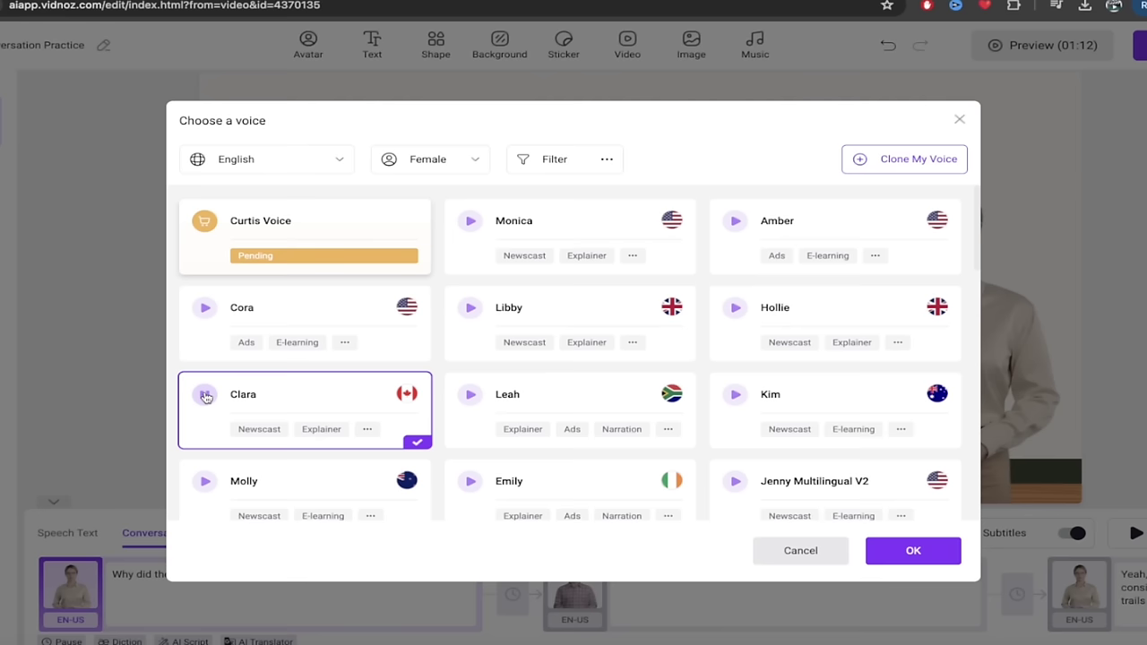
click(950, 552)
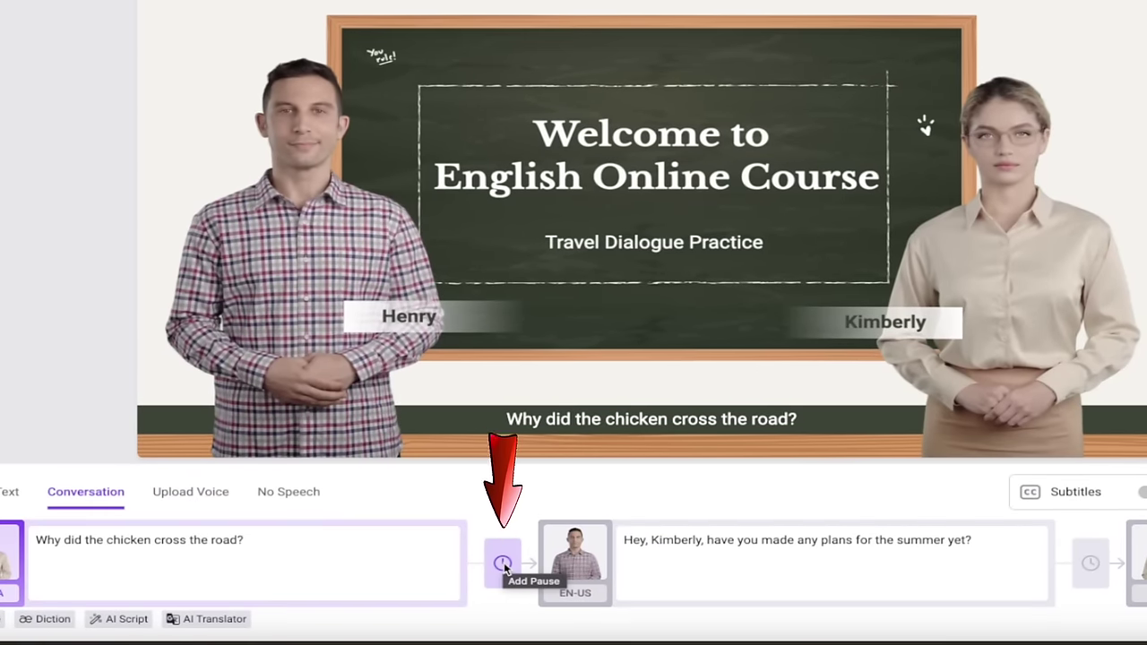
- Insert a 0.3-second pause between the first two lines and turn subtitles off
click(504, 562)
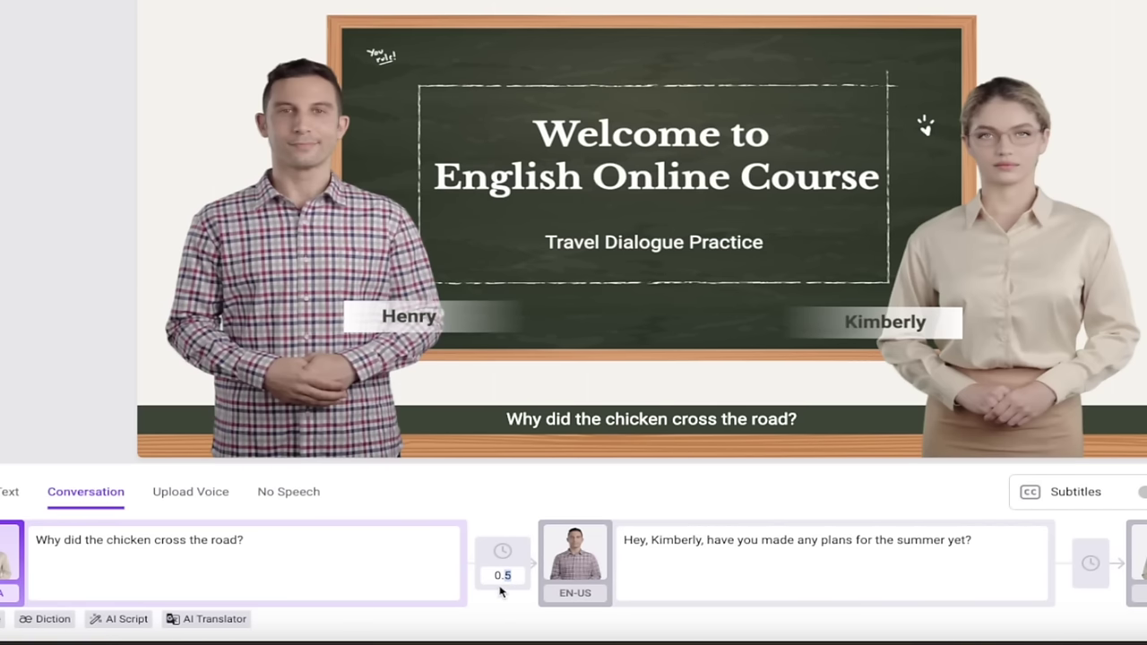
text(3)
click(500, 523)
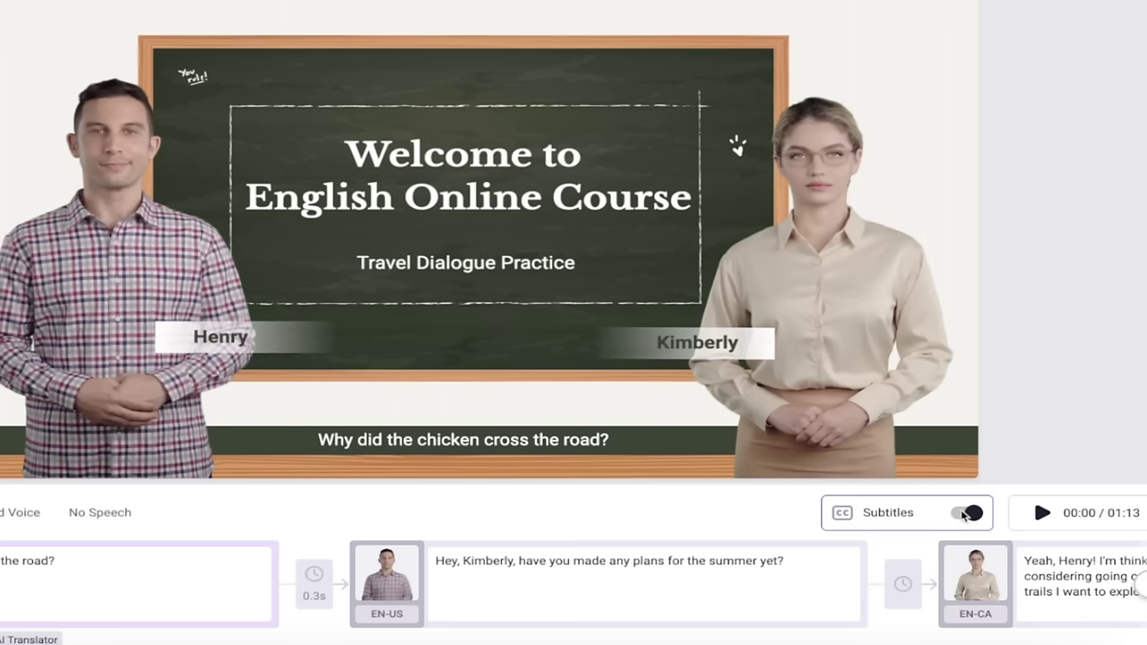
click(964, 515)
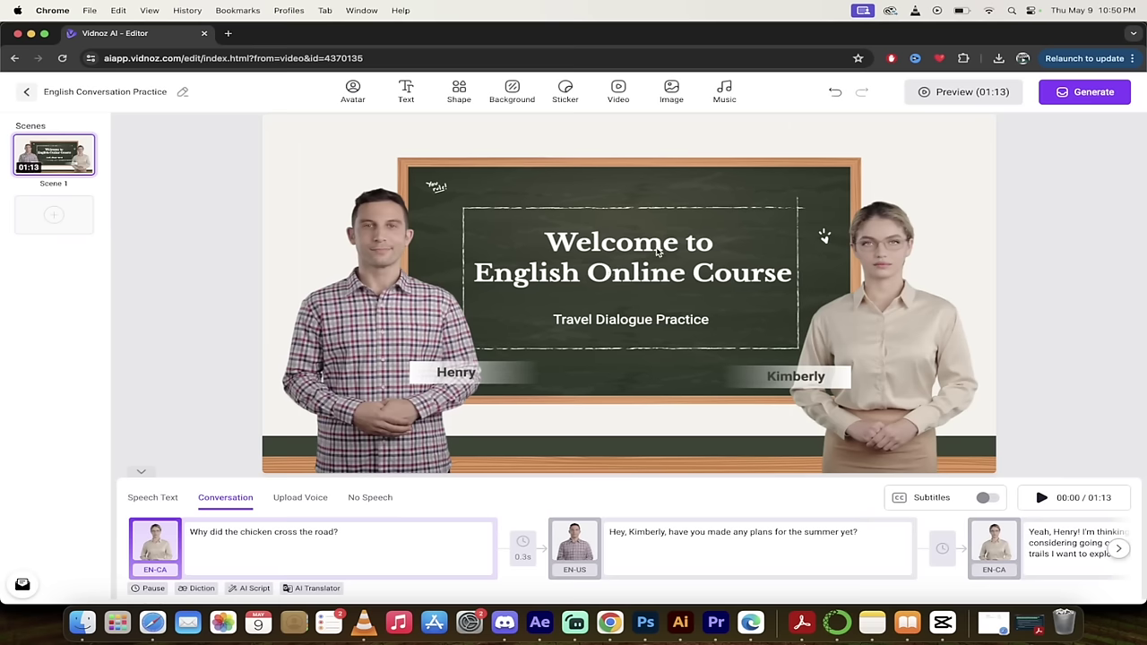
- Select the 'English Online Course' line of the chalkboard title for editing
click(448, 159)
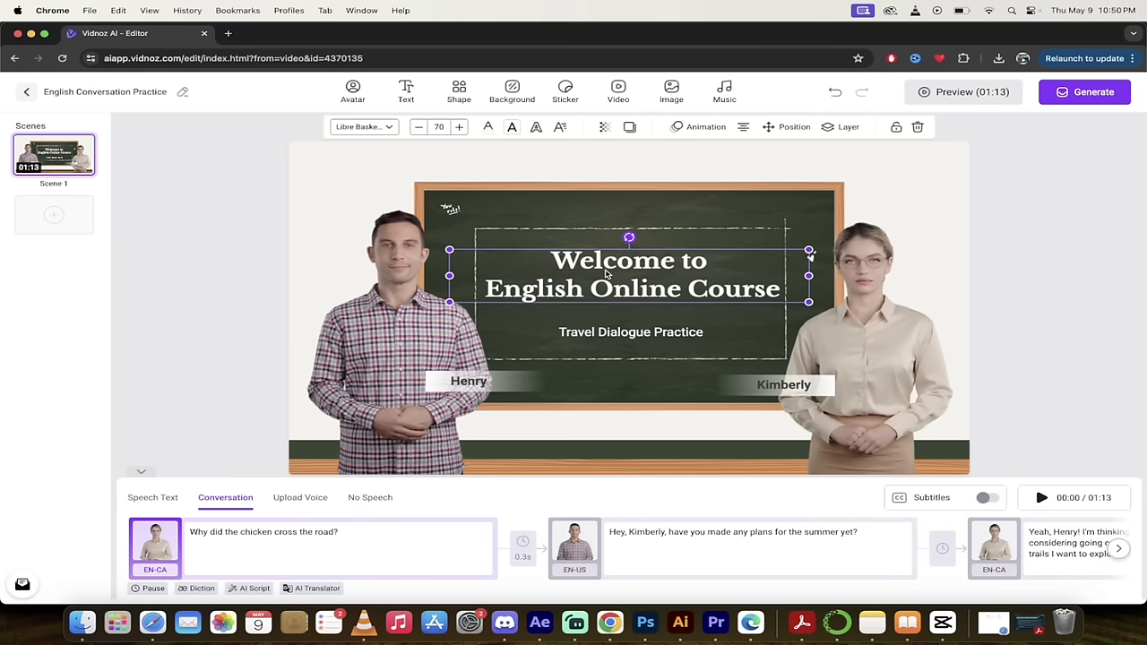
double_click(608, 275)
triple_click(623, 262)
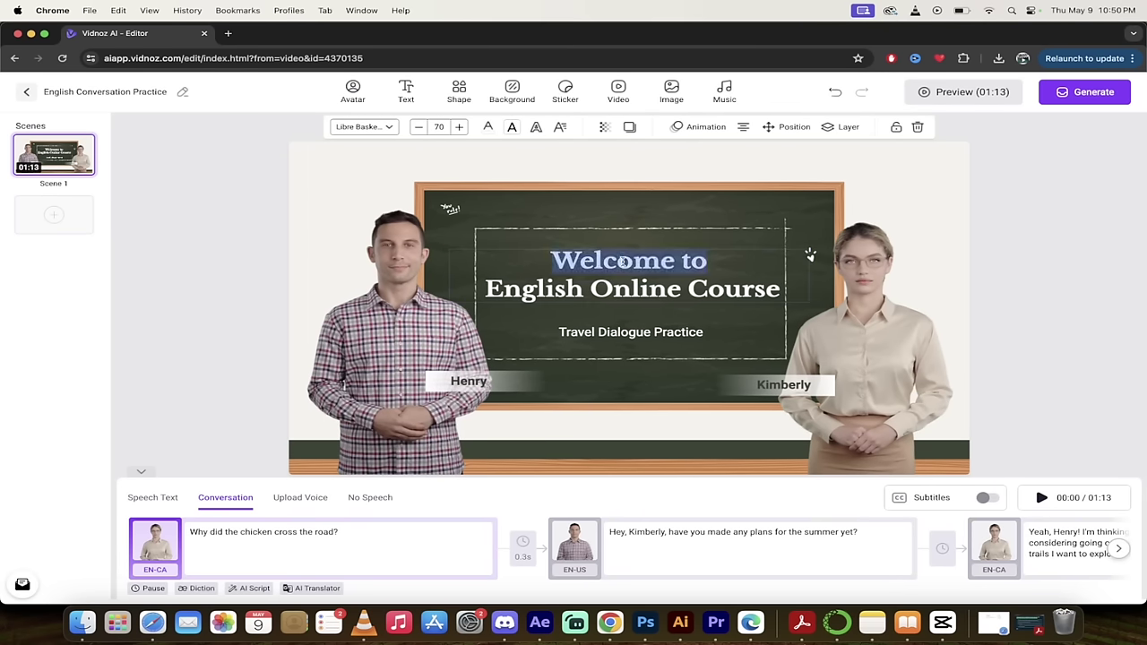
click(657, 288)
triple_click(657, 289)
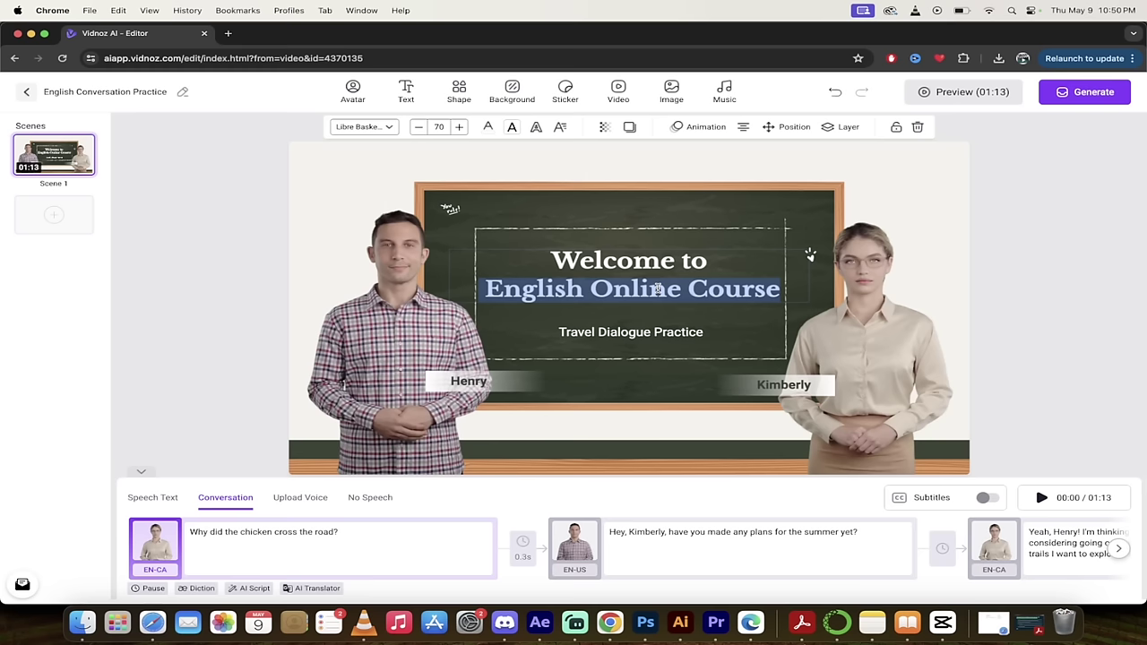
- Overwrite it with the channel owner's name followed by 'Channel'
text(Curtis's)
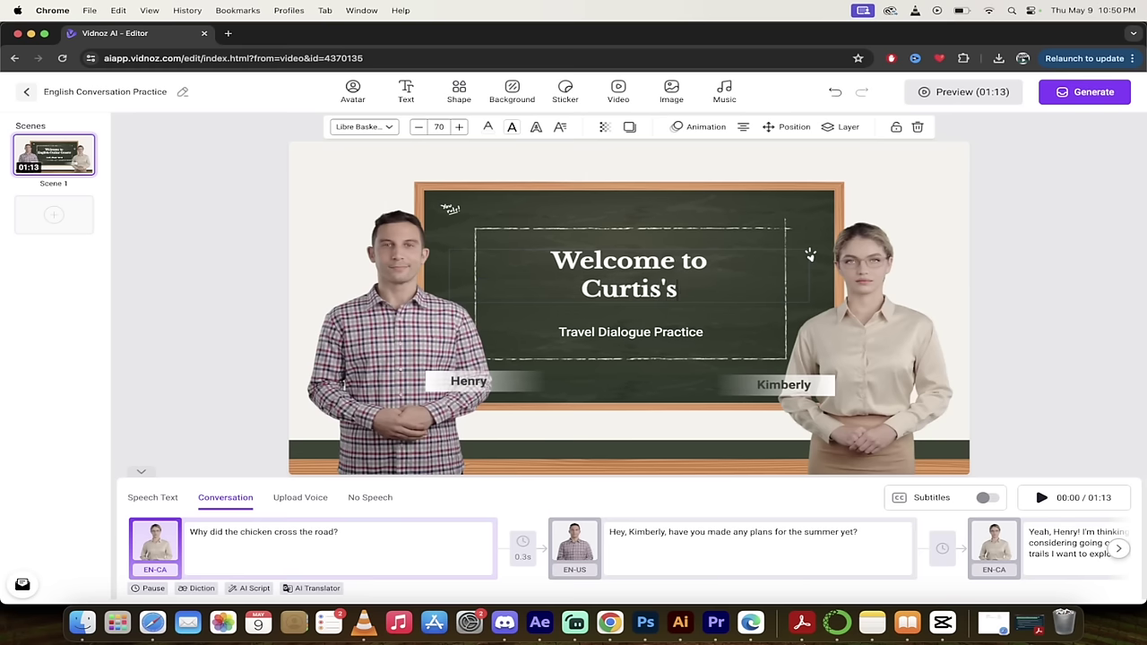
key(BackSpace)
text(Chanen)
key(BackSpace)
key(BackSpace)
key(BackSpace)
key(BackSpace)
key(BackSpace)
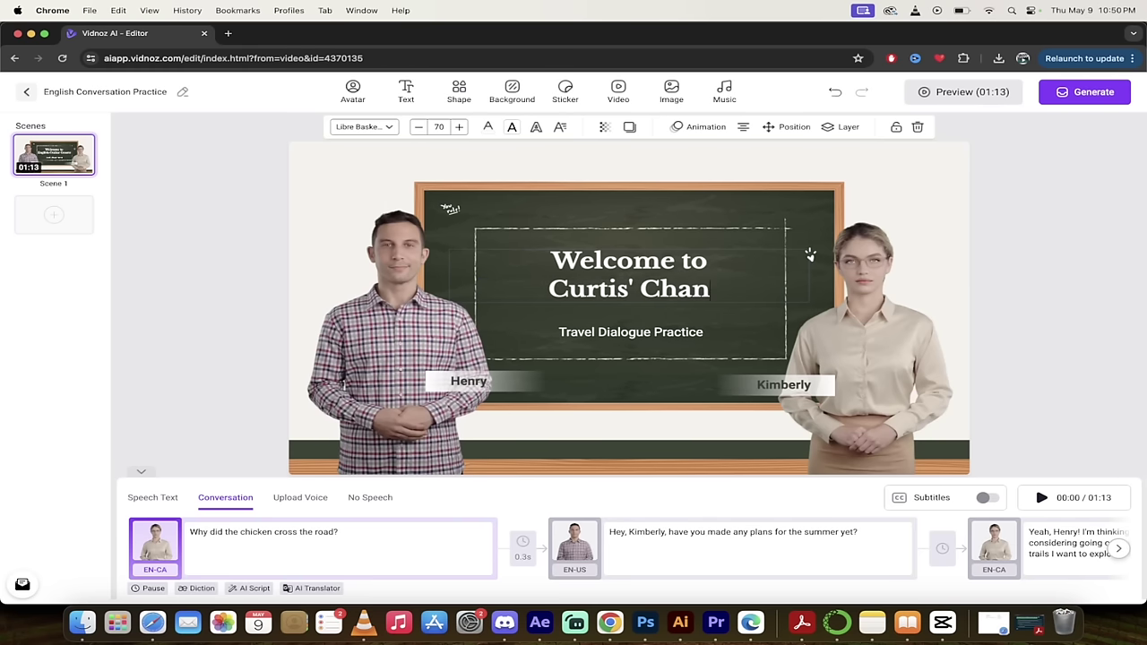
key(BackSpace)
key(BackSpace)
key(BackSpace)
text(PYke)
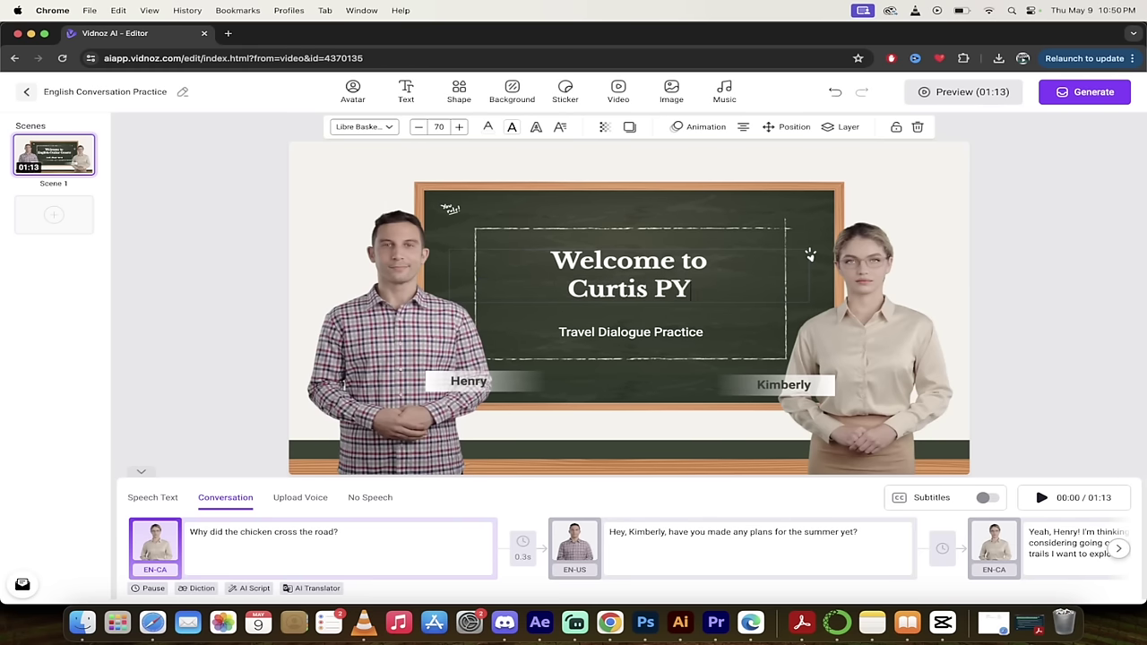
key(BackSpace)
key(BackSpace)
key(BackSpace)
text(yke's Ch)
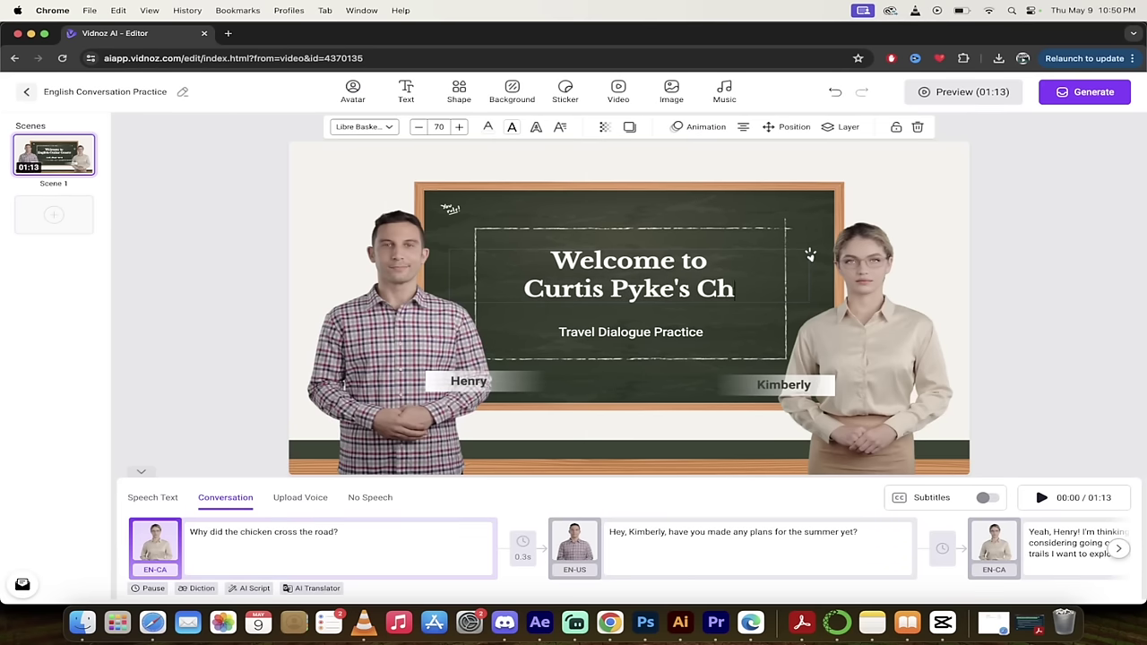
text(annel)
click(618, 336)
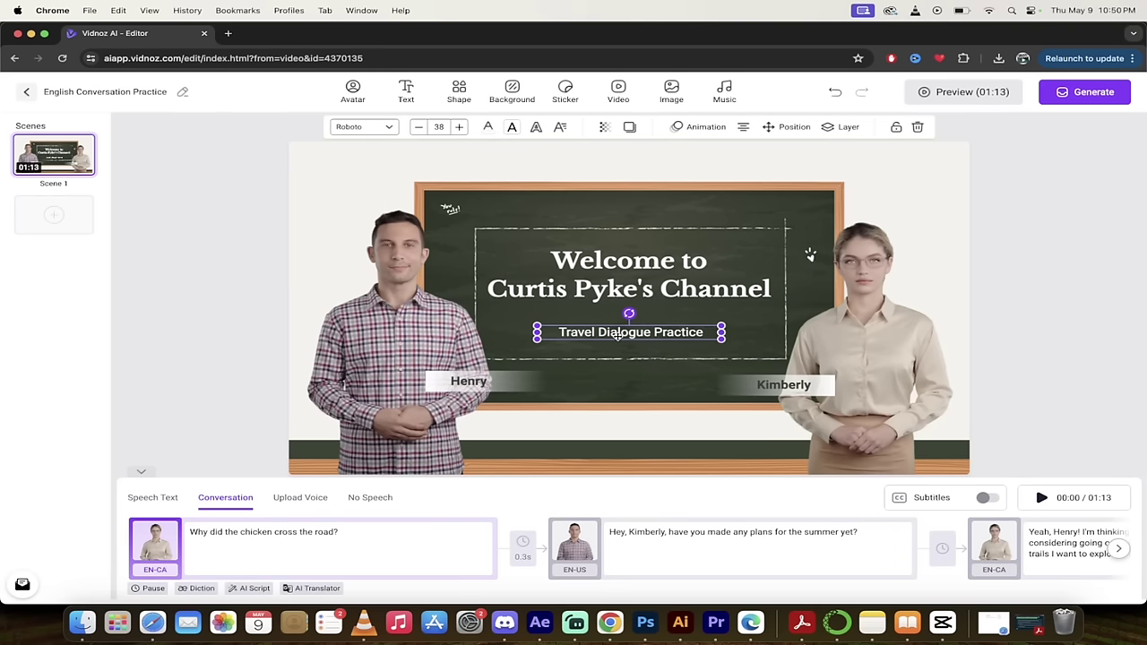
- Delete the Travel Dialogue Practice text and open the Henry label for editing
key(BackSpace)
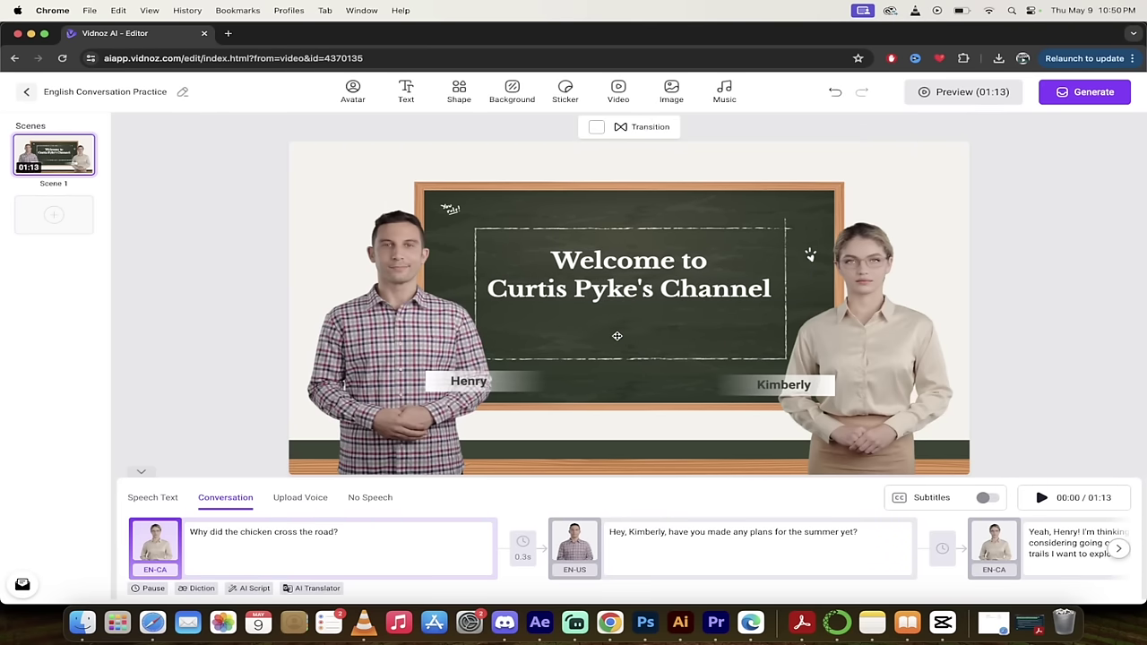
click(484, 383)
double_click(484, 382)
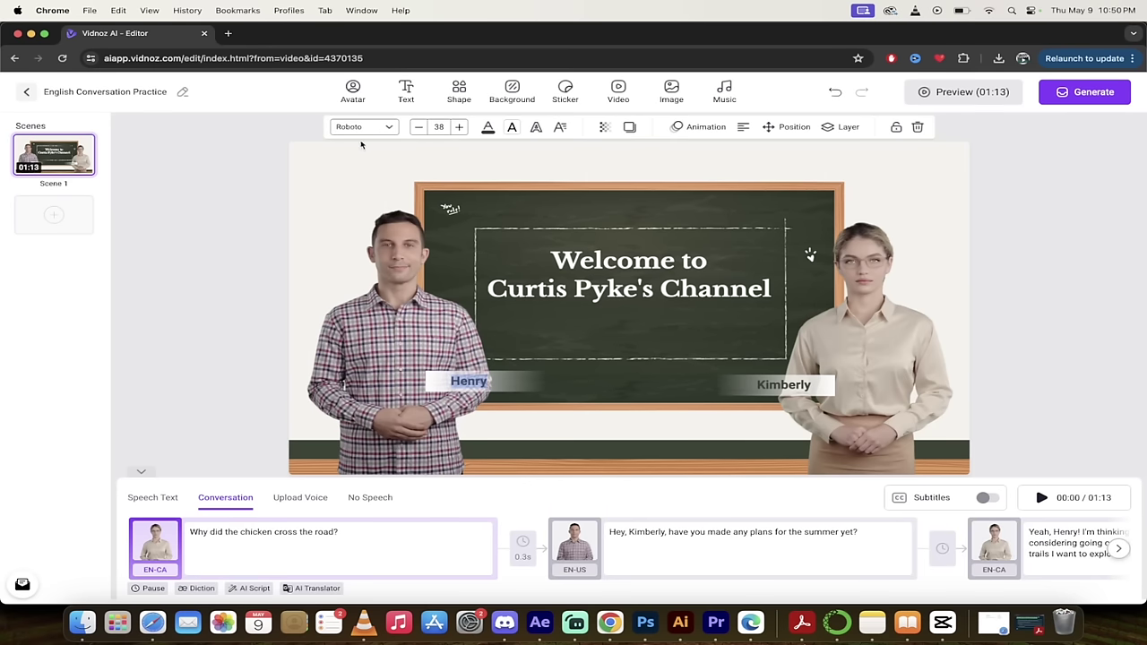
- Reselect the chalkboard title, keep its current font, and deselect it
click(532, 272)
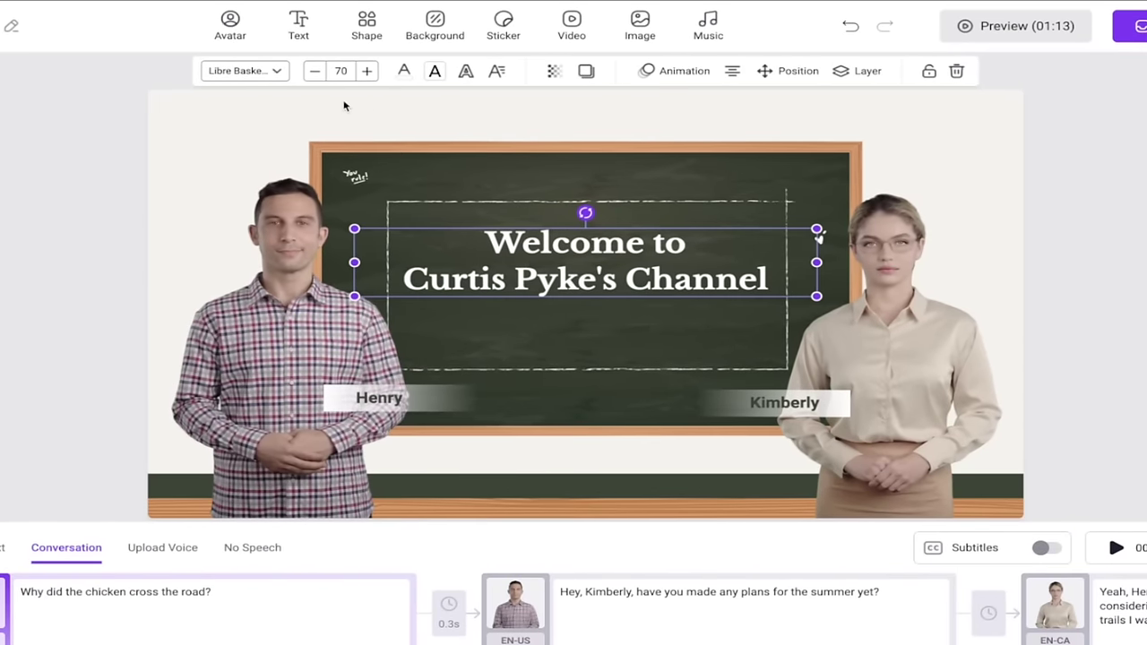
click(277, 72)
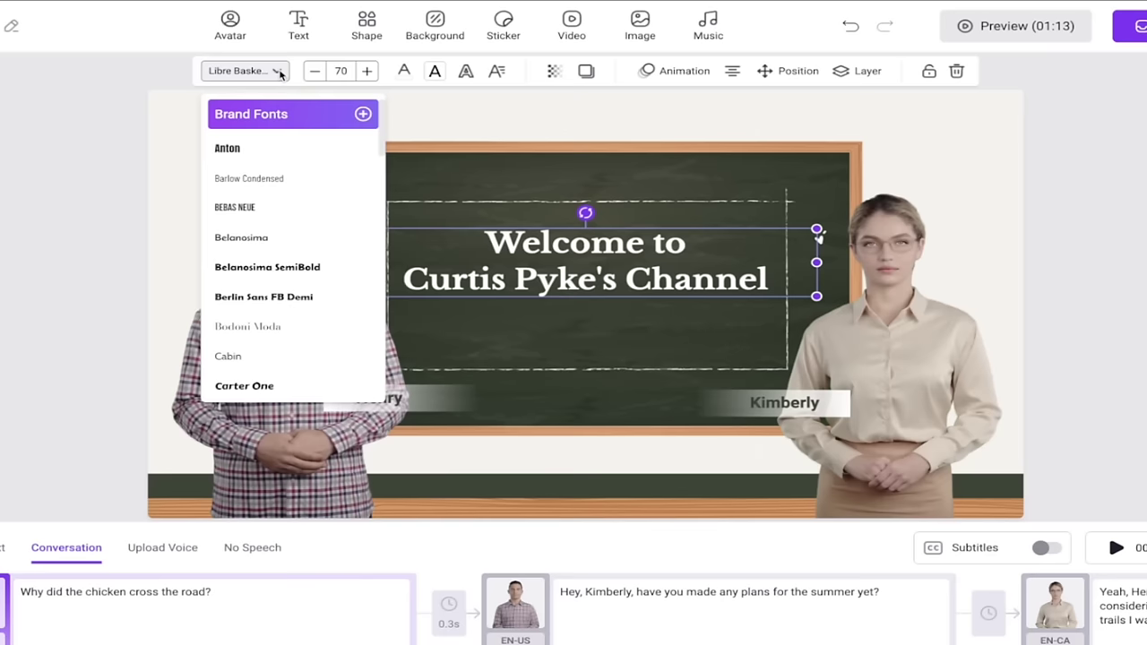
click(279, 72)
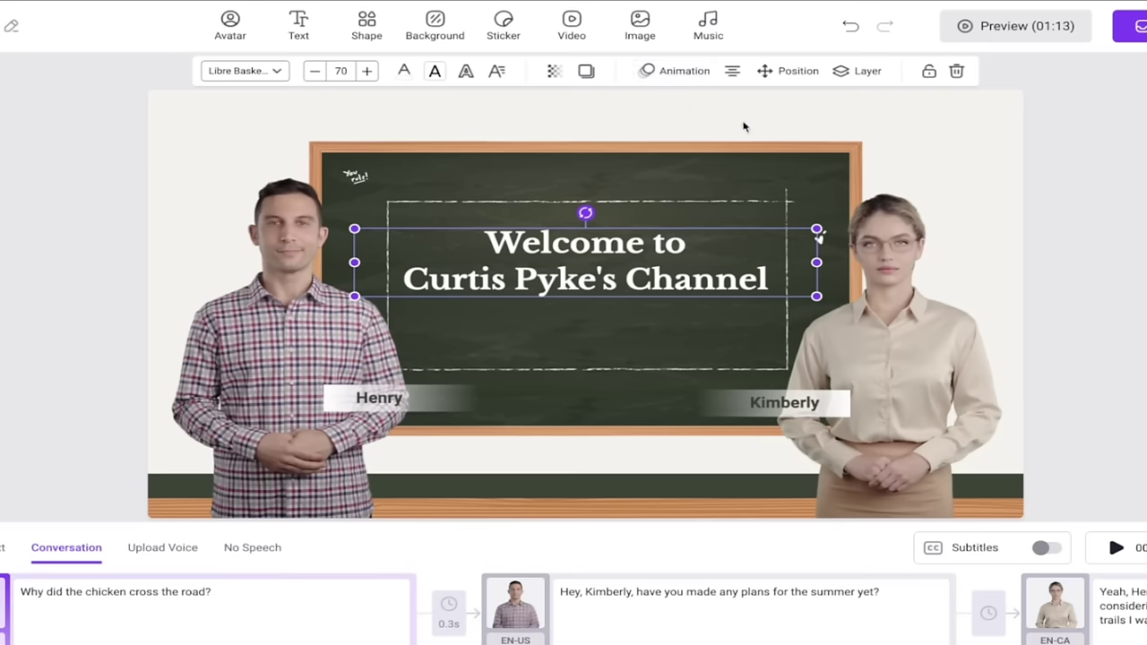
click(1075, 231)
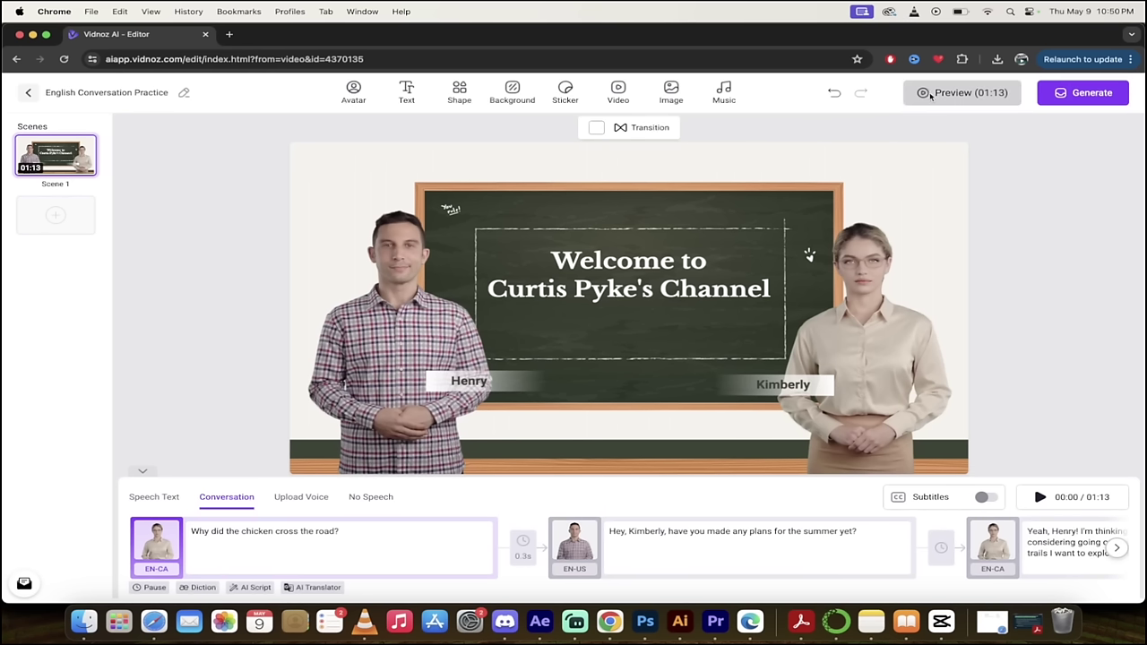
click(931, 95)
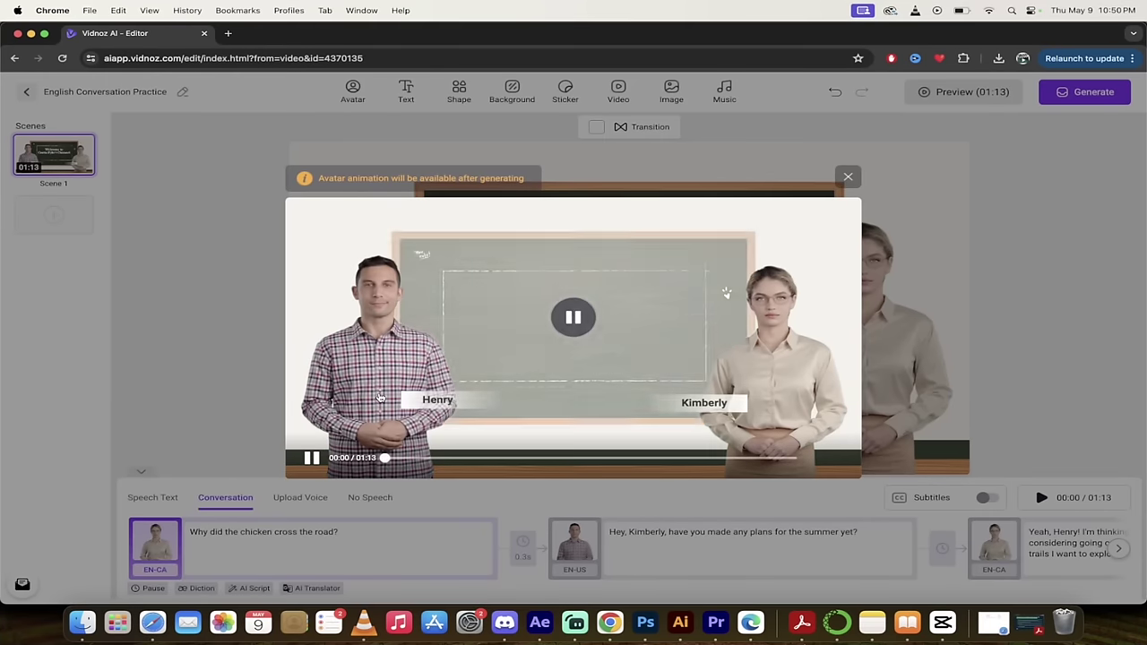
click(311, 459)
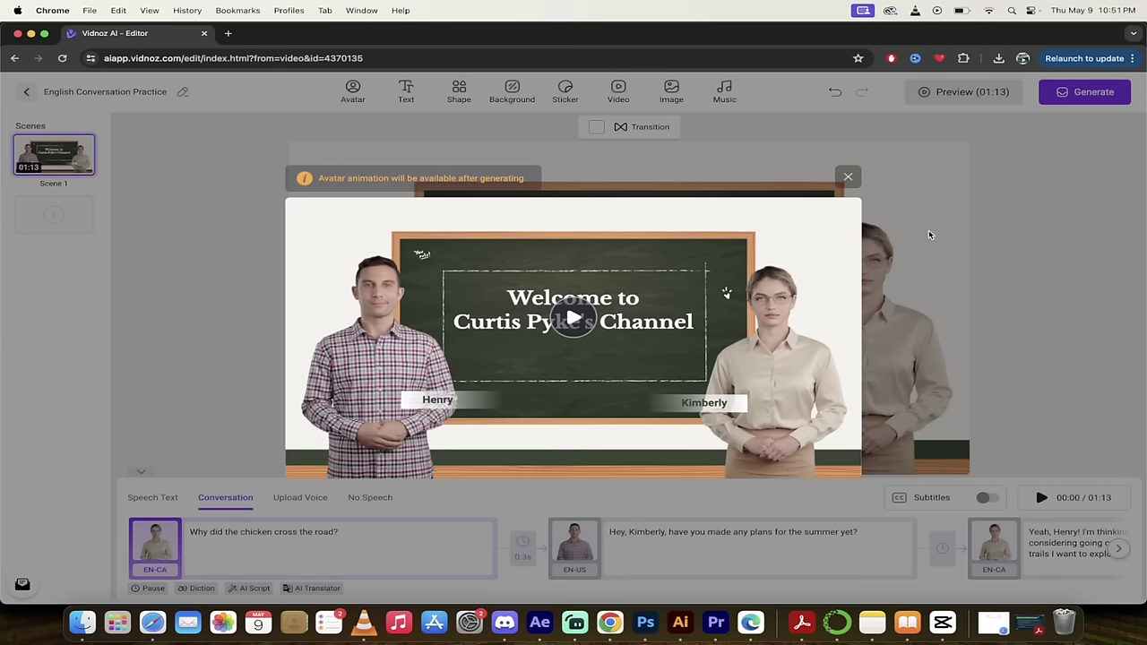
click(849, 178)
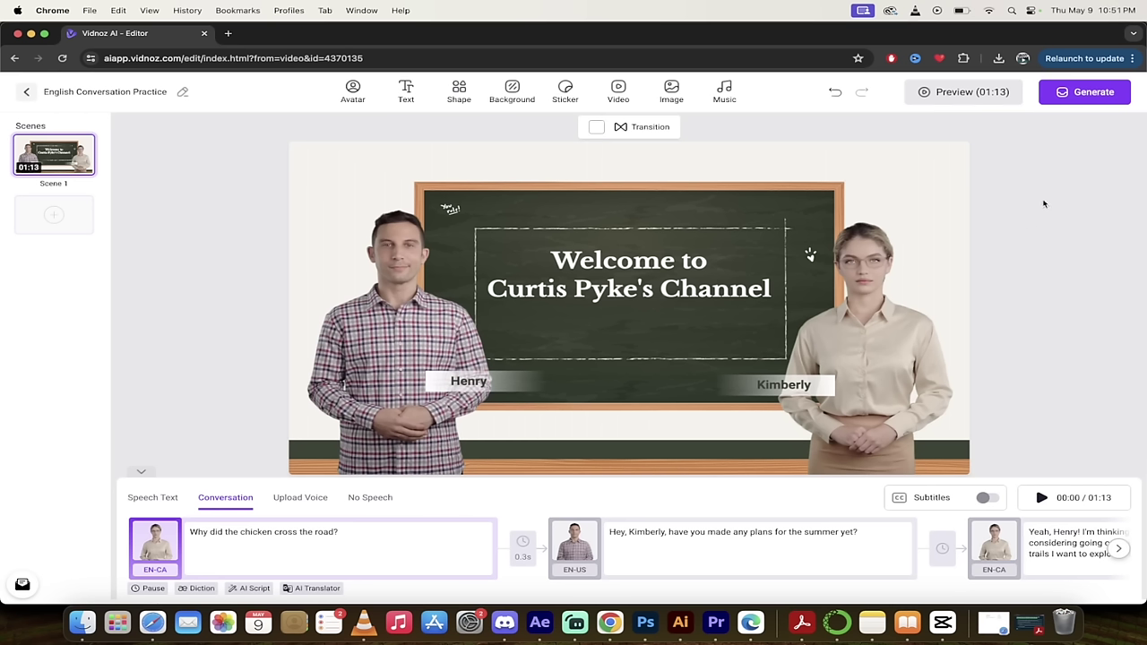
- Start generating the two-avatar English Conversation Practice video
click(1056, 100)
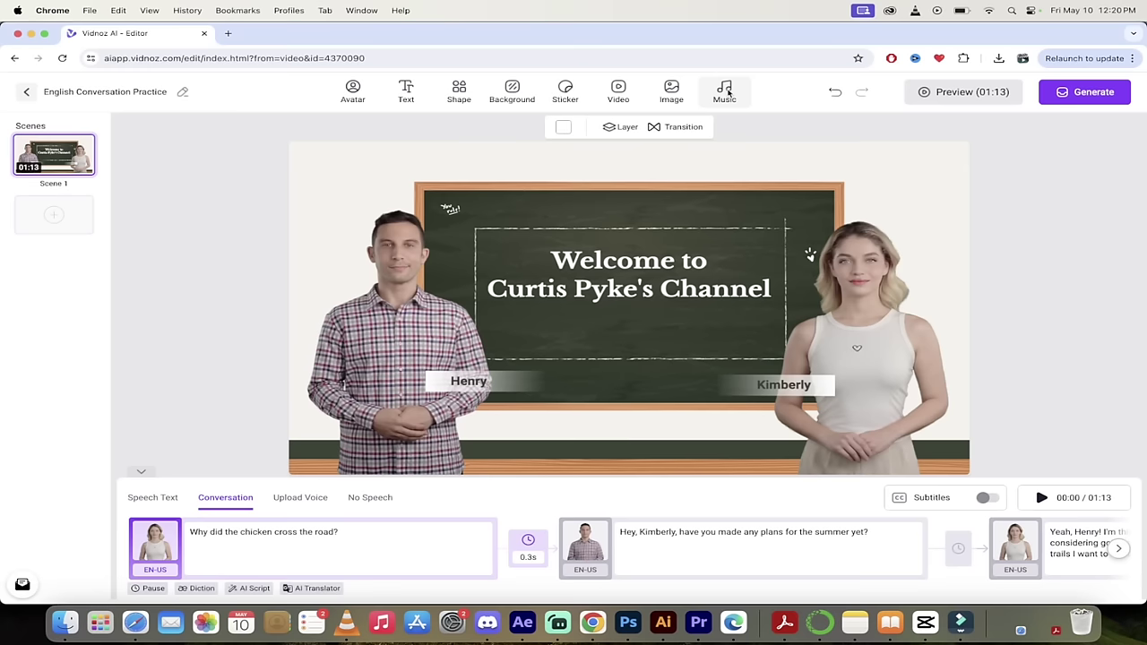
click(728, 93)
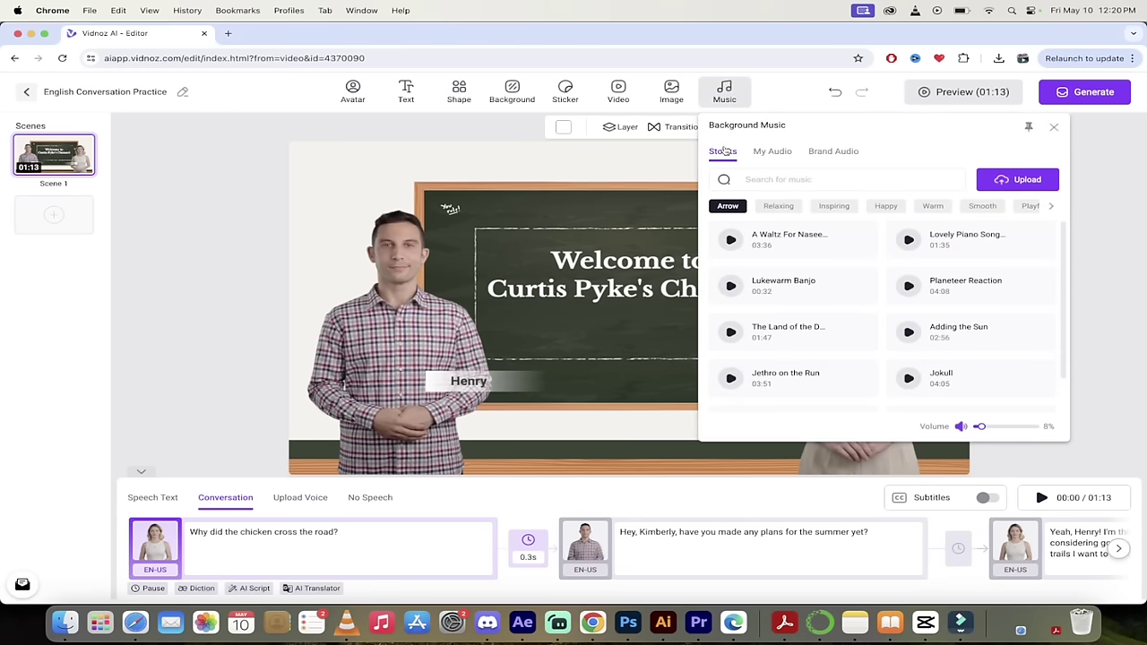
mouse_move(767, 234)
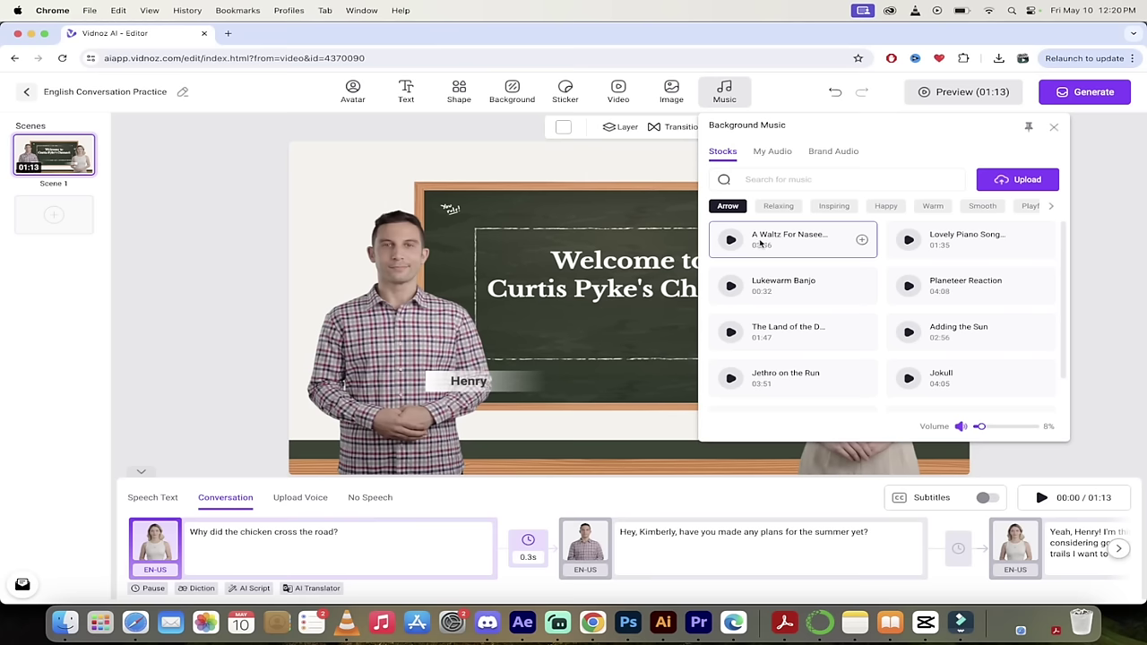
click(772, 152)
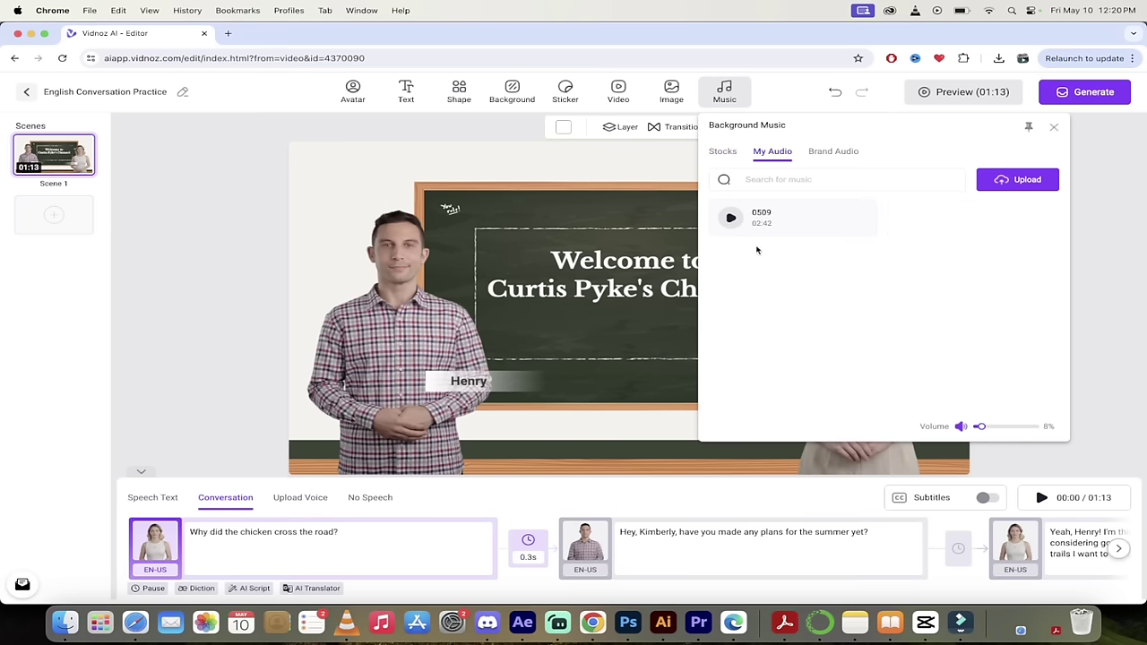
click(833, 152)
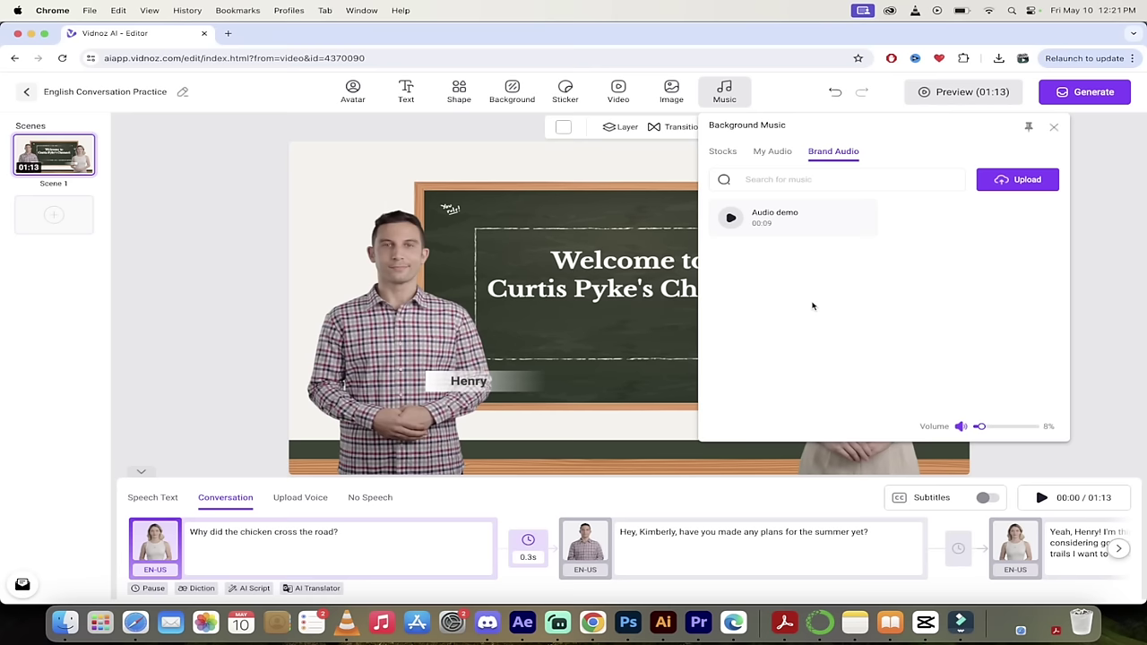
click(724, 106)
click(724, 106)
click(197, 236)
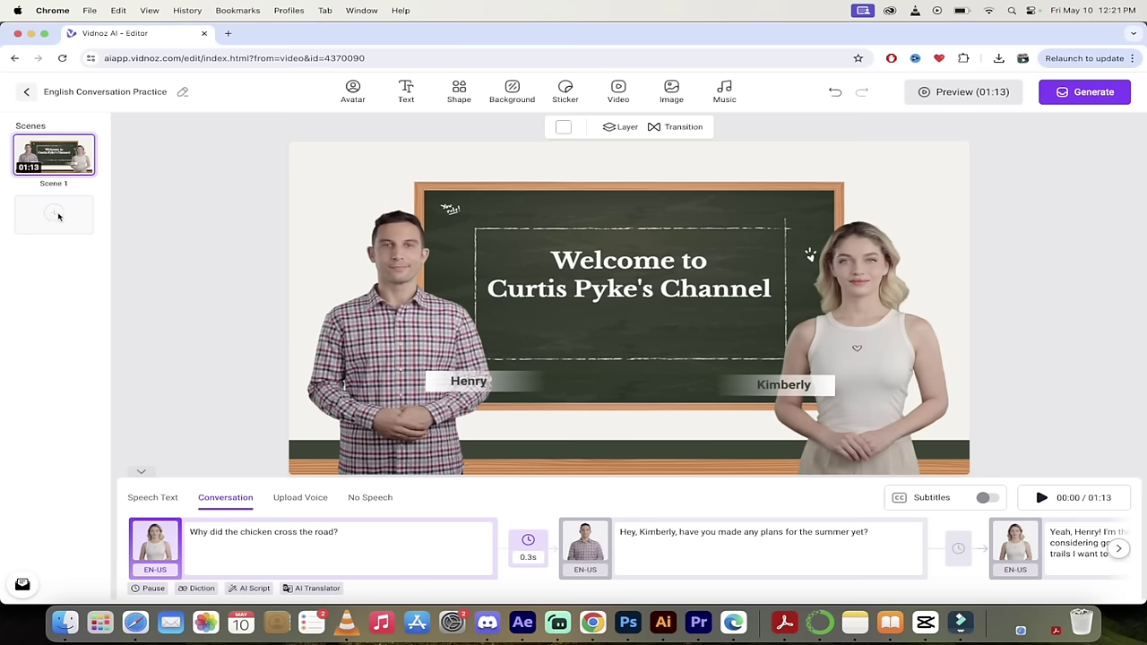
- Add a blank 5-second Scene 2 after the chalkboard scene
click(58, 216)
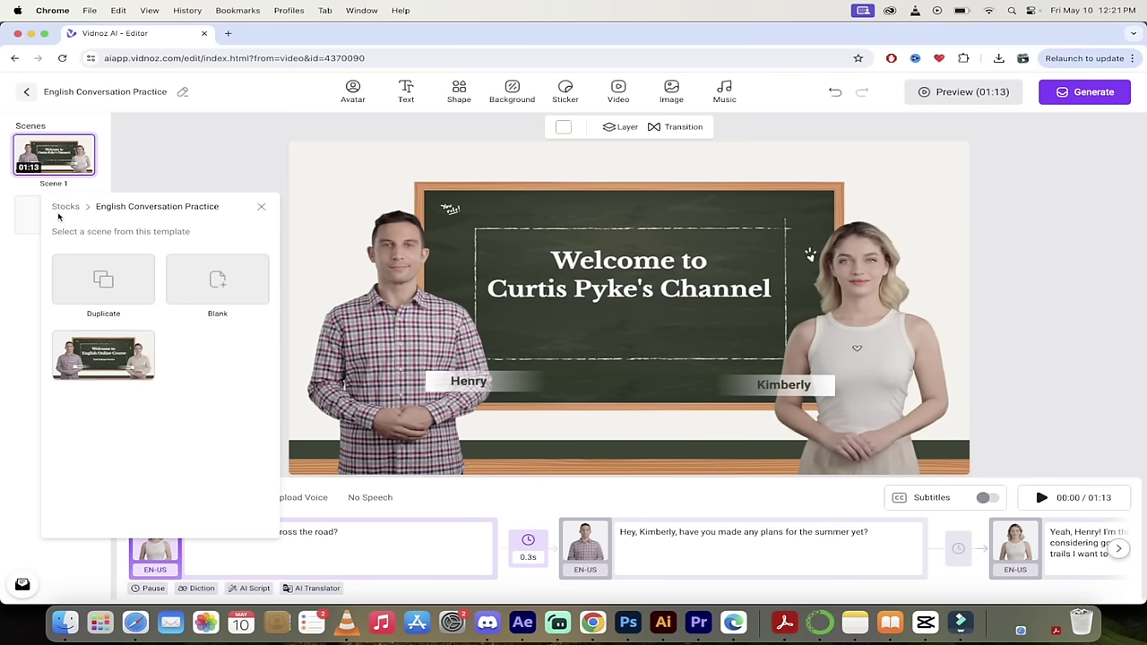
click(218, 281)
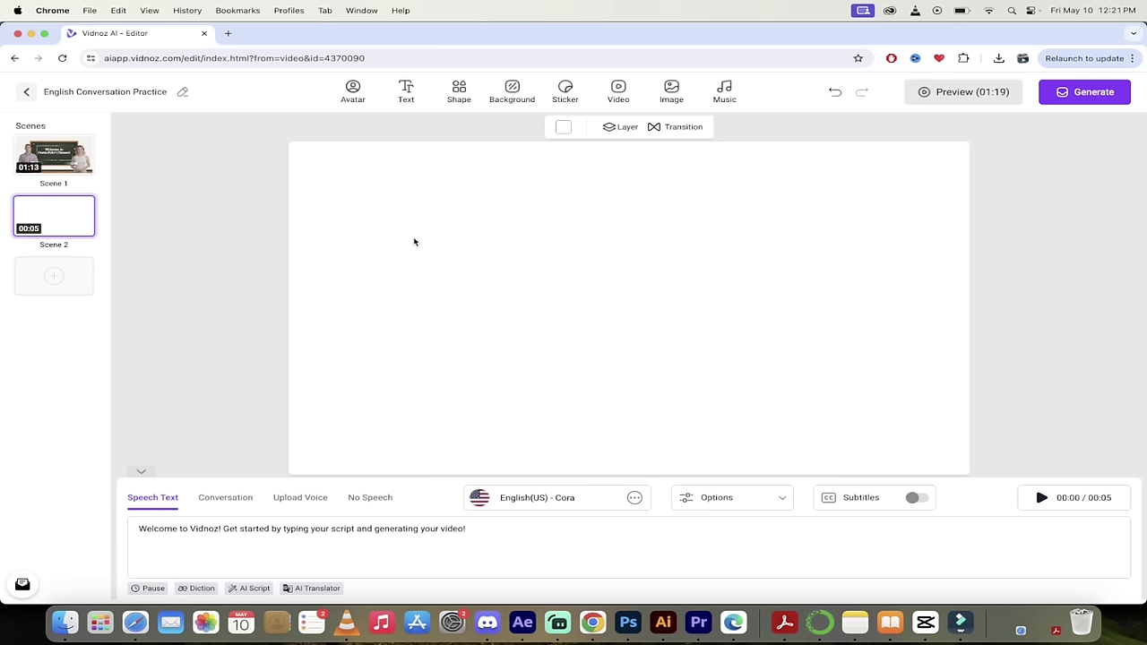
- Place the stock photo of a girl blowing bubbles in Scene 2's top-left corner
click(671, 88)
scroll(1015, 367, down, 1)
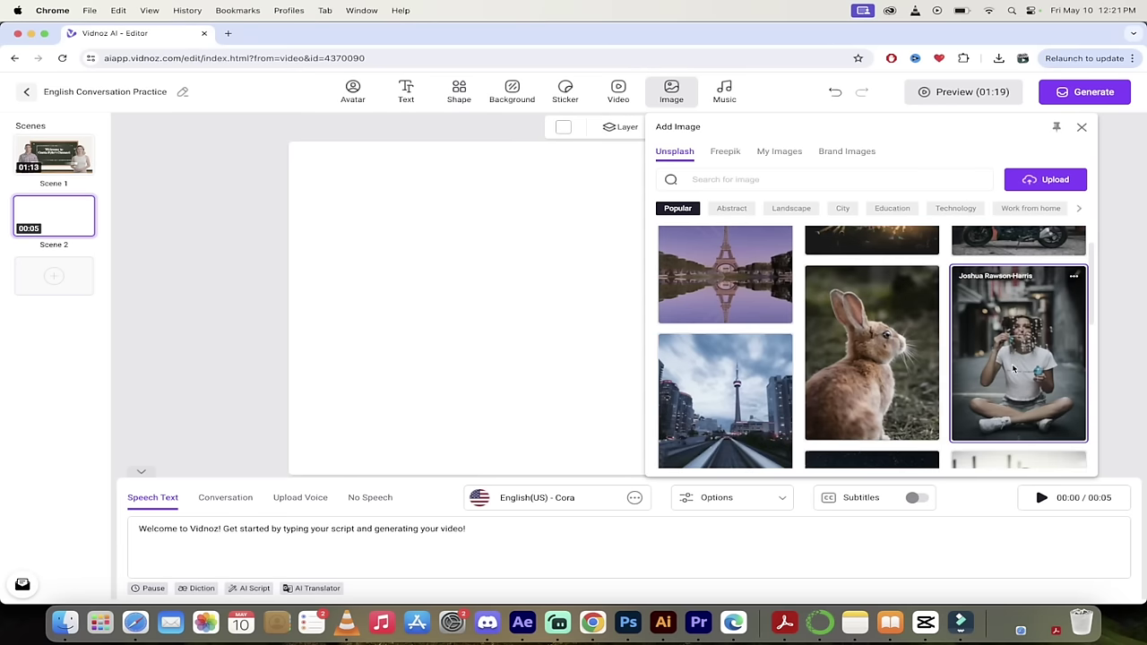
click(1017, 361)
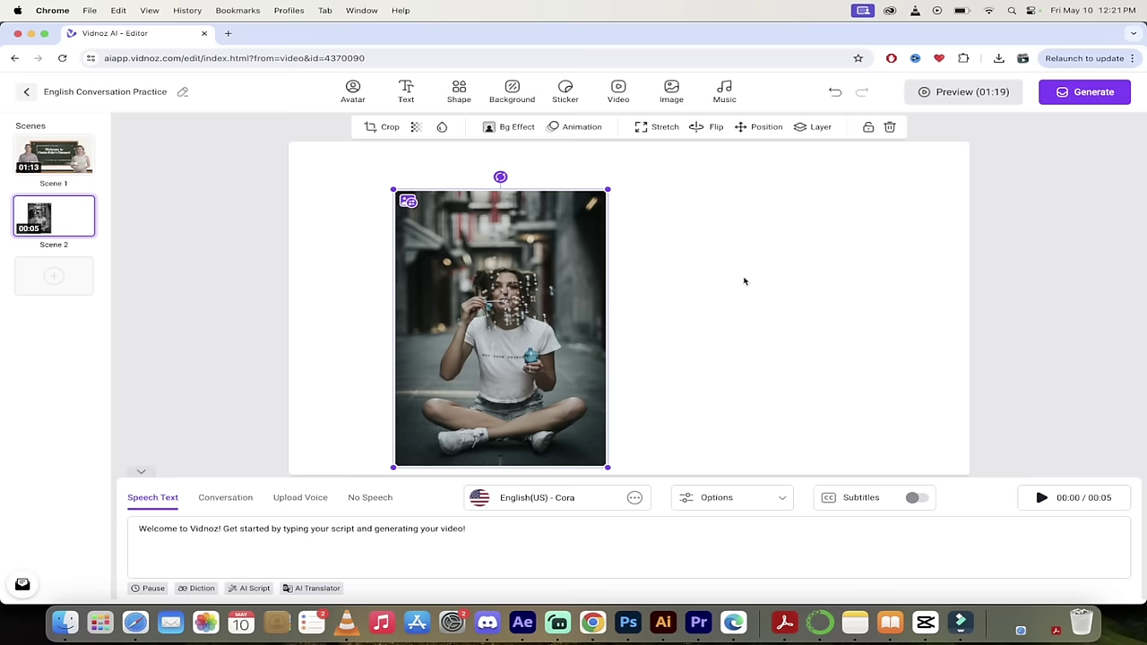
drag(504, 293, 400, 246)
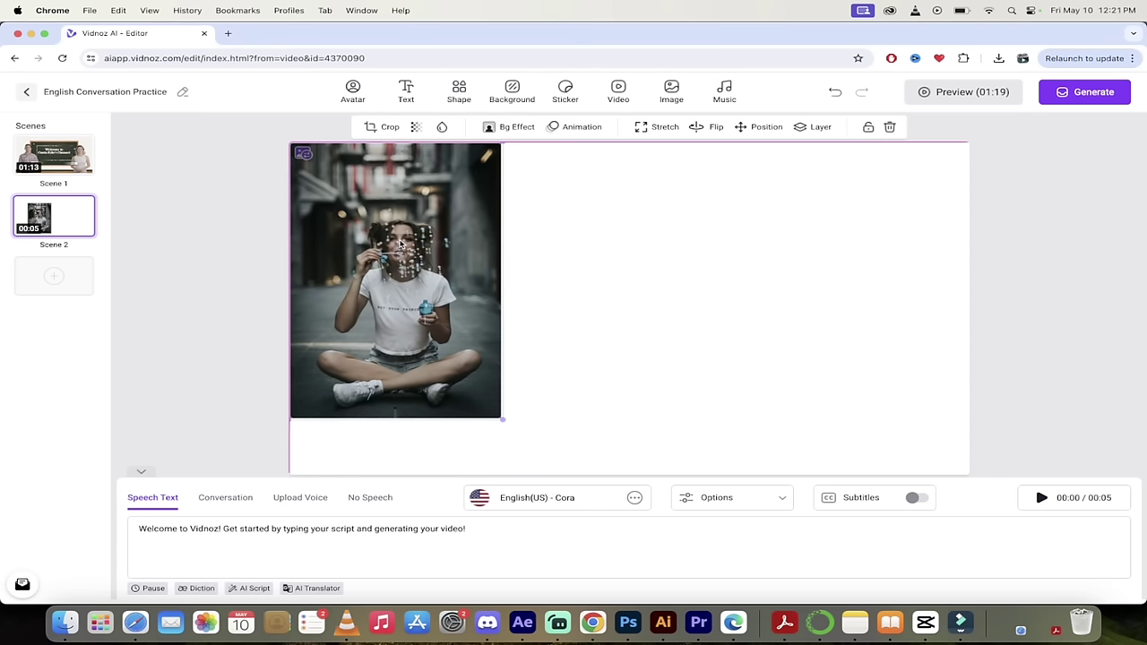
- Add a Subscribe sticker at the lower right of Scene 2
click(566, 91)
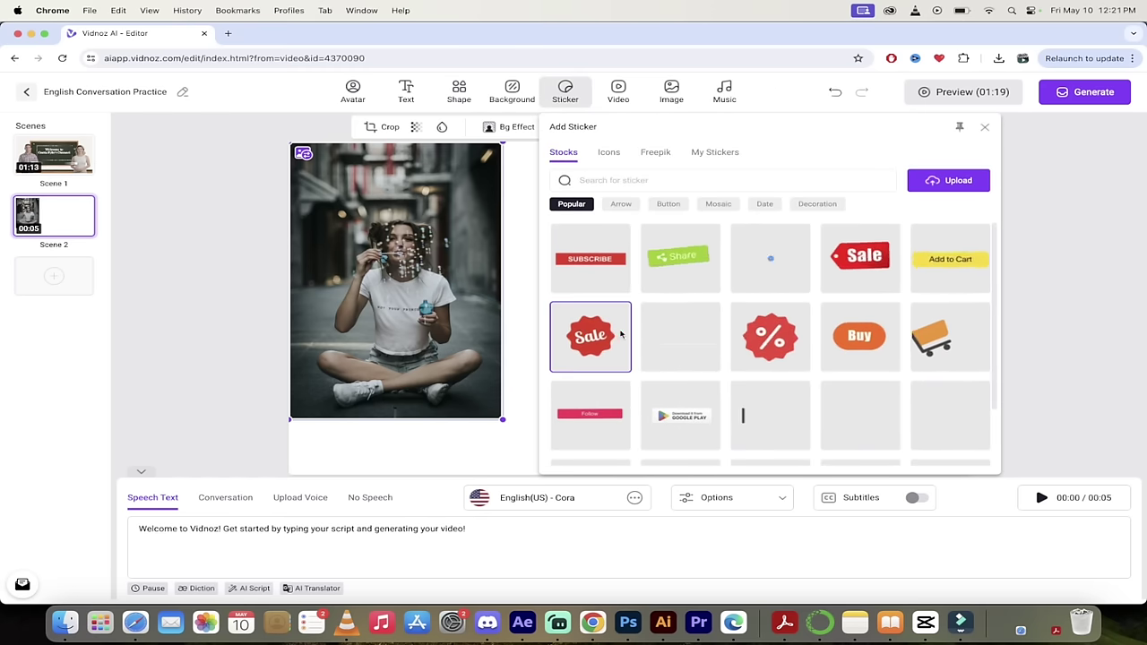
scroll(788, 327, down, 2)
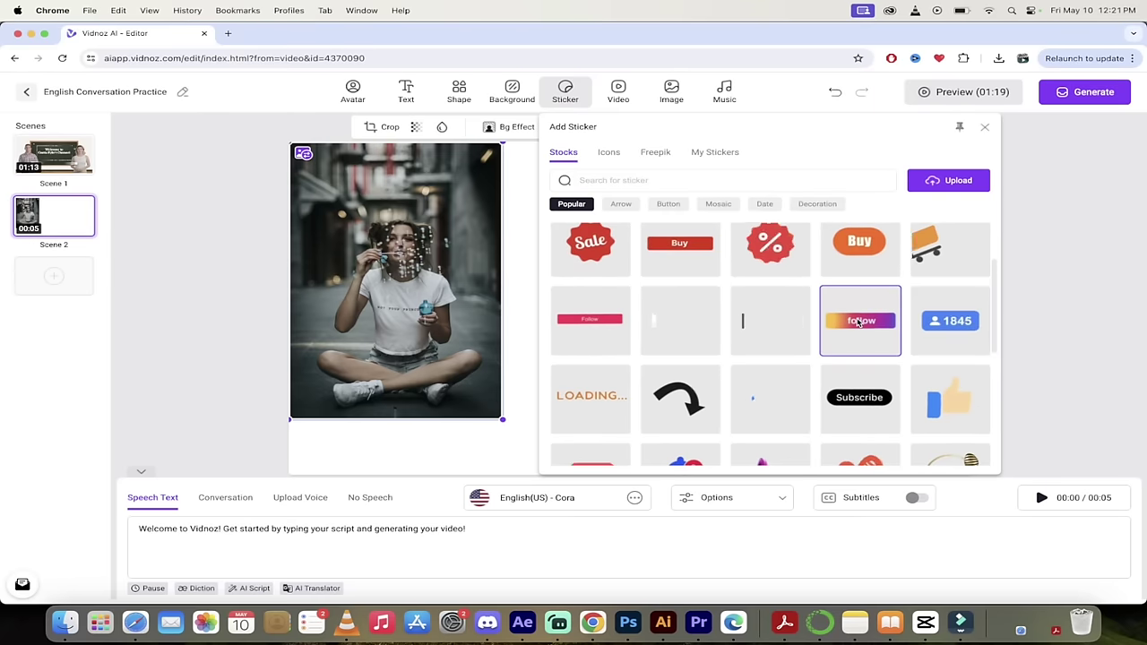
click(858, 397)
drag(579, 257, 908, 437)
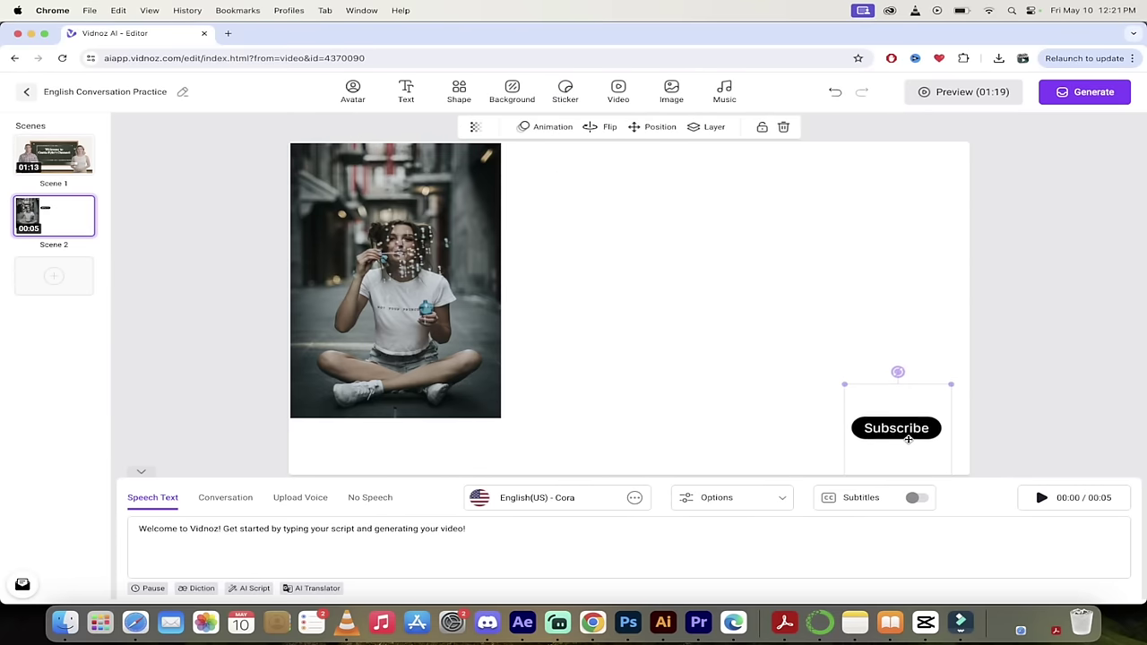
- Give Scene 2 the modern office background and delete the bubble-blowing girl photo
click(516, 92)
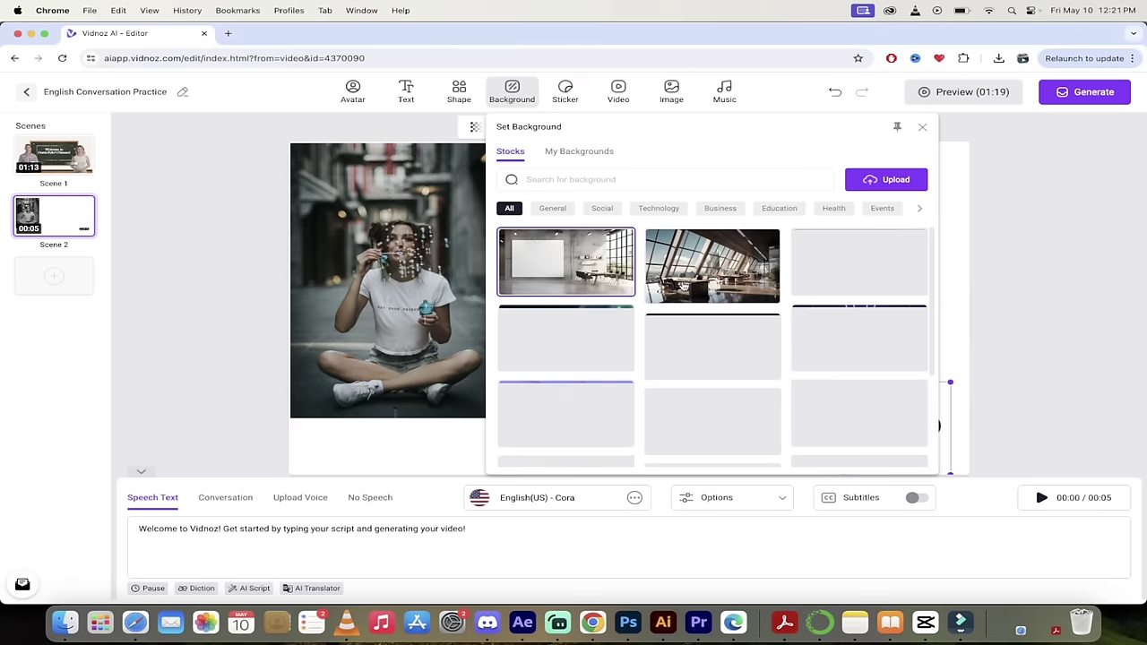
click(721, 285)
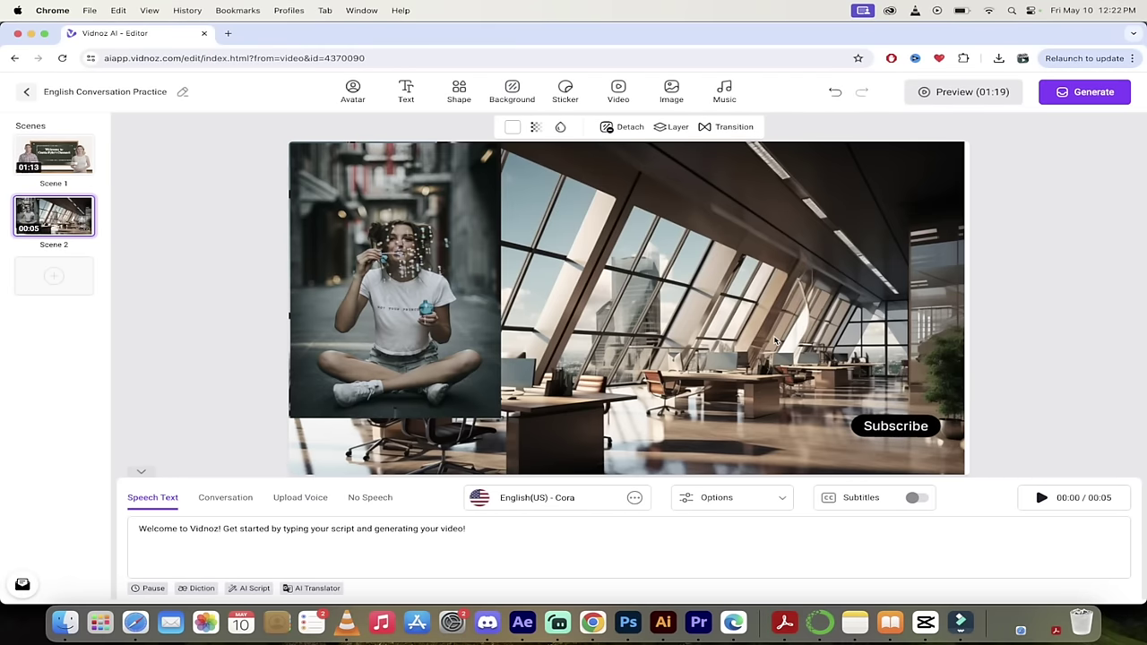
click(422, 312)
key(Delete)
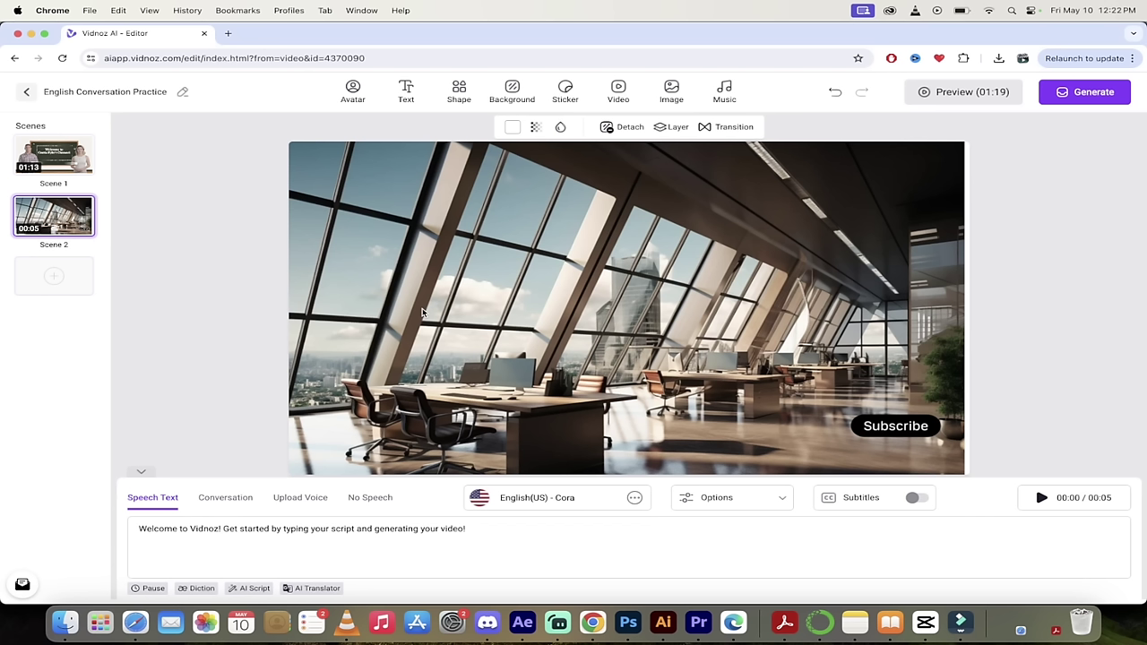